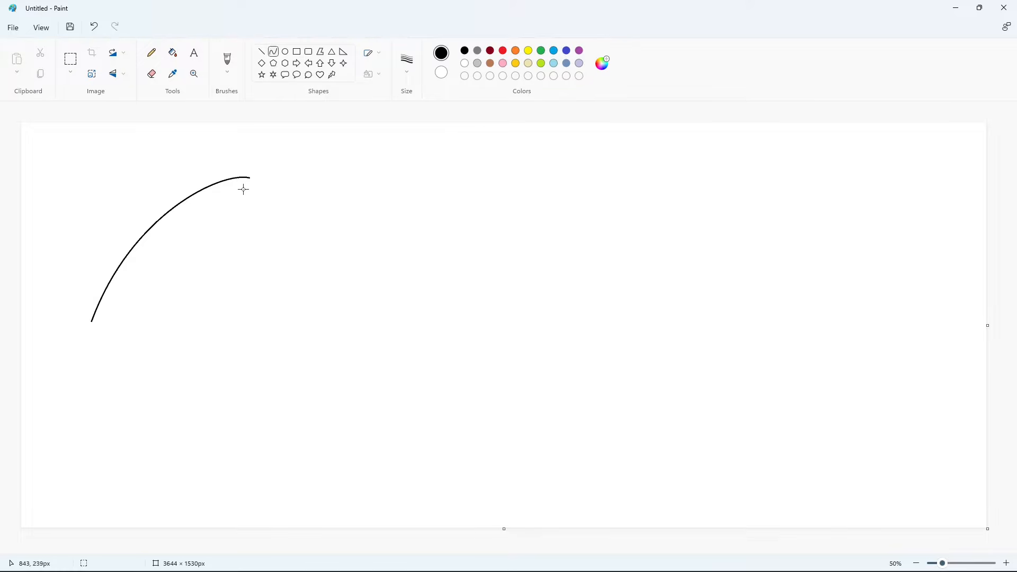
# Draw the curled upper end of the capital C with black curves, including its inner edge back along the stroke
pyautogui.moveTo(250, 178); pyautogui.dragTo(238, 210)
pyautogui.click(253, 226)
pyautogui.click(343, 236)
pyautogui.click(300, 198)
pyautogui.moveTo(257, 202); pyautogui.dragTo(241, 177)
pyautogui.click(313, 201)
pyautogui.moveTo(91, 321); pyautogui.dragTo(173, 424)
pyautogui.moveTo(127, 384); pyautogui.dragTo(104, 442)
pyautogui.click(203, 447)
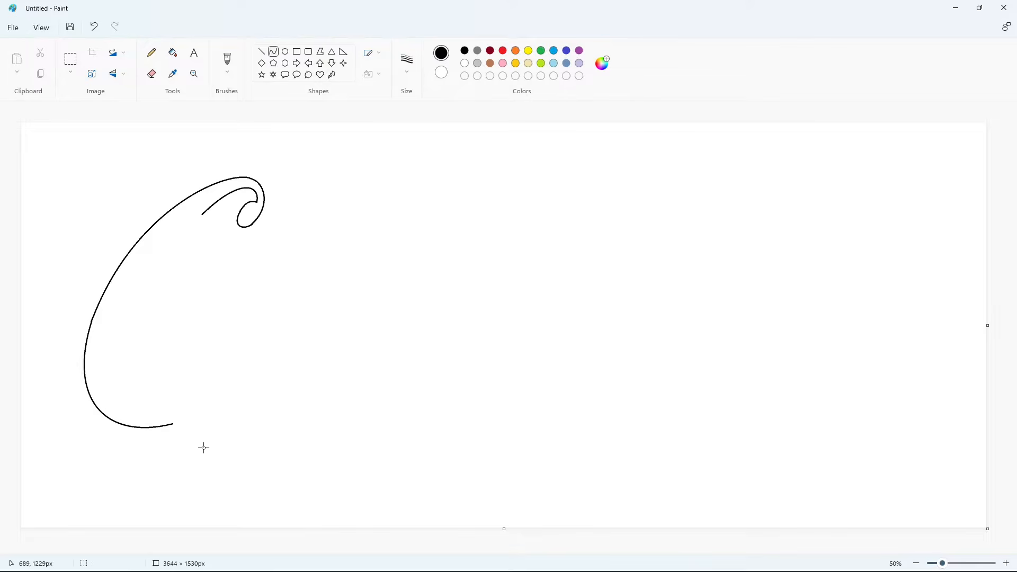
pyautogui.hotkey('ctrl', 'z')
# Draw the C's lower outer curve round to its base, and the curved inner edge parallel to its back
pyautogui.moveTo(92, 321); pyautogui.dragTo(182, 421)
pyautogui.moveTo(136, 370); pyautogui.dragTo(97, 443)
pyautogui.click(292, 274)
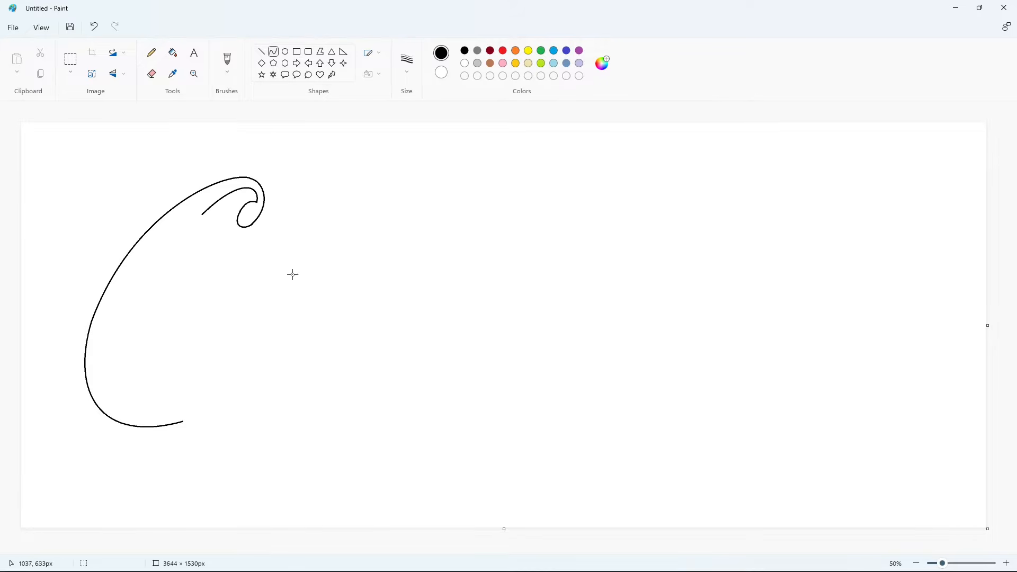
pyautogui.moveTo(205, 214); pyautogui.dragTo(126, 396)
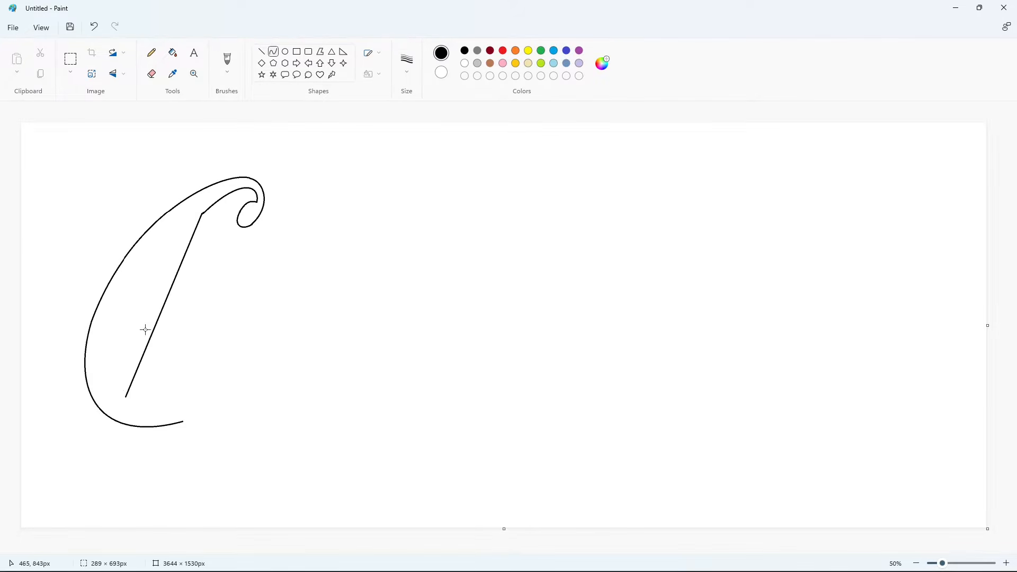
pyautogui.moveTo(145, 332); pyautogui.dragTo(98, 354)
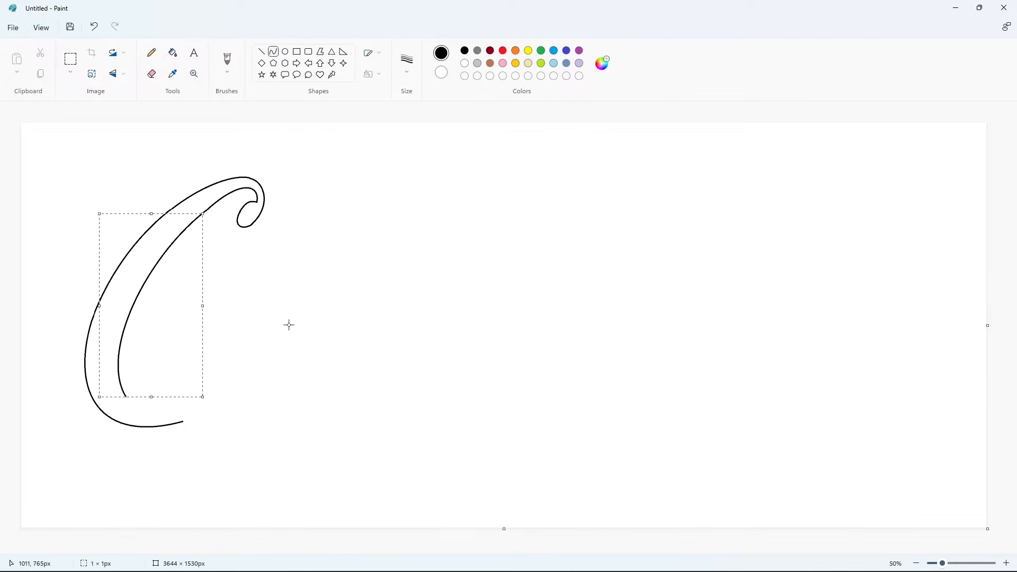
pyautogui.click(289, 324)
# Draw the wavy lower edge of the swash extending from the C's base, and the curve of the C's inner bottom
pyautogui.moveTo(183, 421); pyautogui.dragTo(333, 434)
pyautogui.moveTo(253, 426)
pyautogui.mouseDown()
pyautogui.moveTo(250, 415)
pyautogui.moveTo(306, 393)
pyautogui.mouseUp()
pyautogui.click(395, 400)
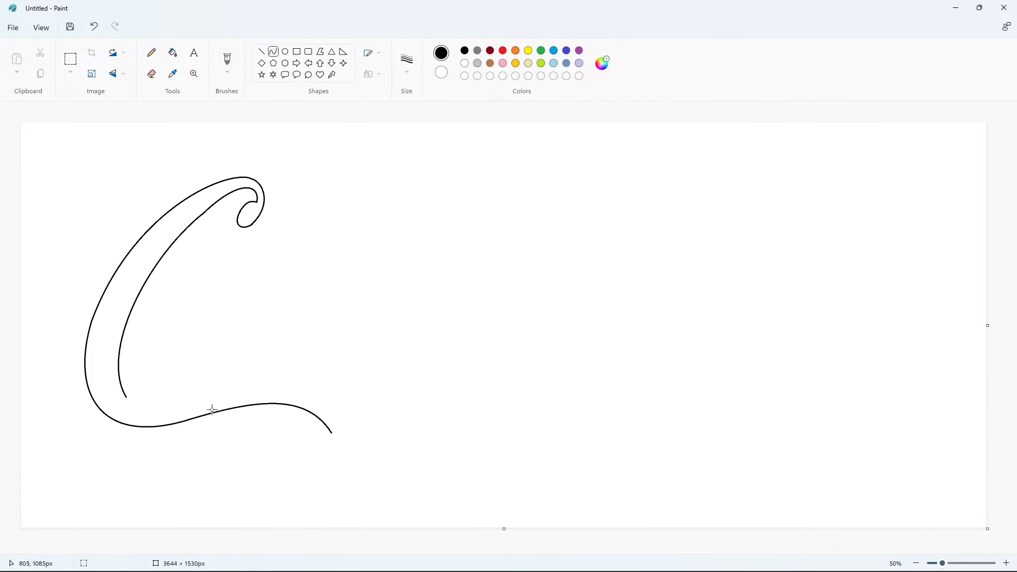
pyautogui.moveTo(125, 397)
pyautogui.mouseDown()
pyautogui.moveTo(218, 405)
pyautogui.moveTo(207, 409)
pyautogui.mouseUp()
pyautogui.moveTo(160, 403)
pyautogui.mouseDown()
pyautogui.moveTo(139, 408)
pyautogui.moveTo(144, 415)
pyautogui.mouseUp()
# Draw the swash's upper edge out to its pointed tip and close the forked tail with a concave curve
pyautogui.moveTo(207, 407); pyautogui.dragTo(295, 402)
pyautogui.hotkey('ctrl', 'z')
pyautogui.moveTo(209, 408)
pyautogui.mouseDown()
pyautogui.moveTo(375, 415)
pyautogui.moveTo(425, 434)
pyautogui.mouseUp()
pyautogui.moveTo(345, 403)
pyautogui.mouseDown()
pyautogui.moveTo(303, 377)
pyautogui.moveTo(365, 374)
pyautogui.mouseUp()
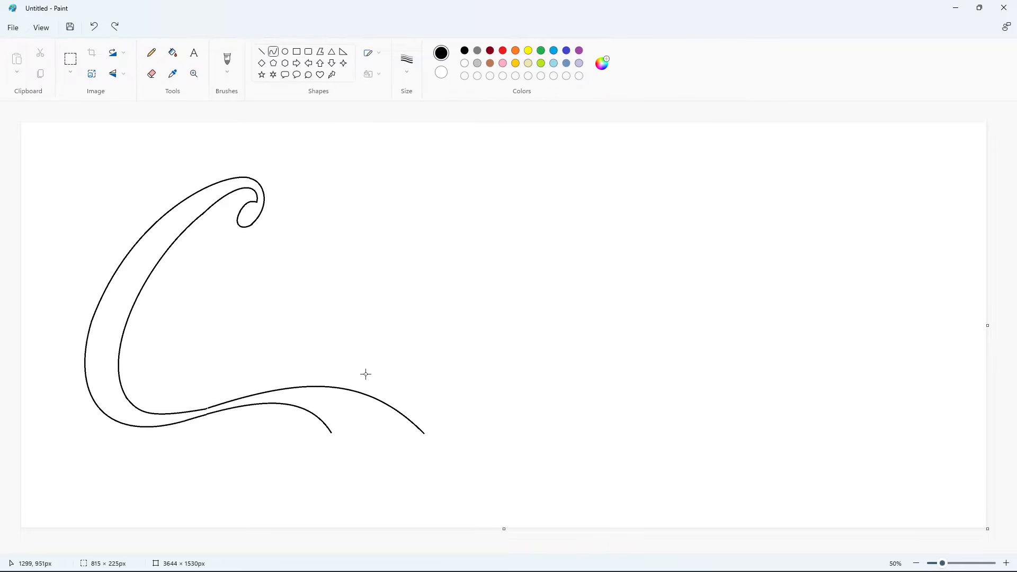
pyautogui.click(481, 388)
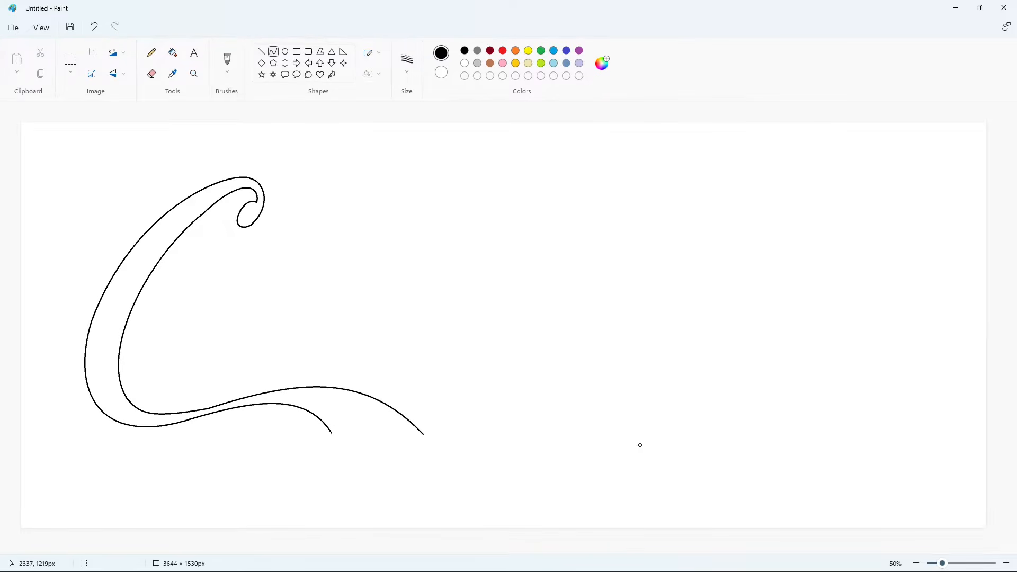
pyautogui.moveTo(332, 432)
pyautogui.mouseDown()
pyautogui.moveTo(424, 434)
pyautogui.moveTo(375, 405)
pyautogui.mouseUp()
pyautogui.click(540, 420)
# Fill the outlined capital C and its swash with black
pyautogui.click(173, 52)
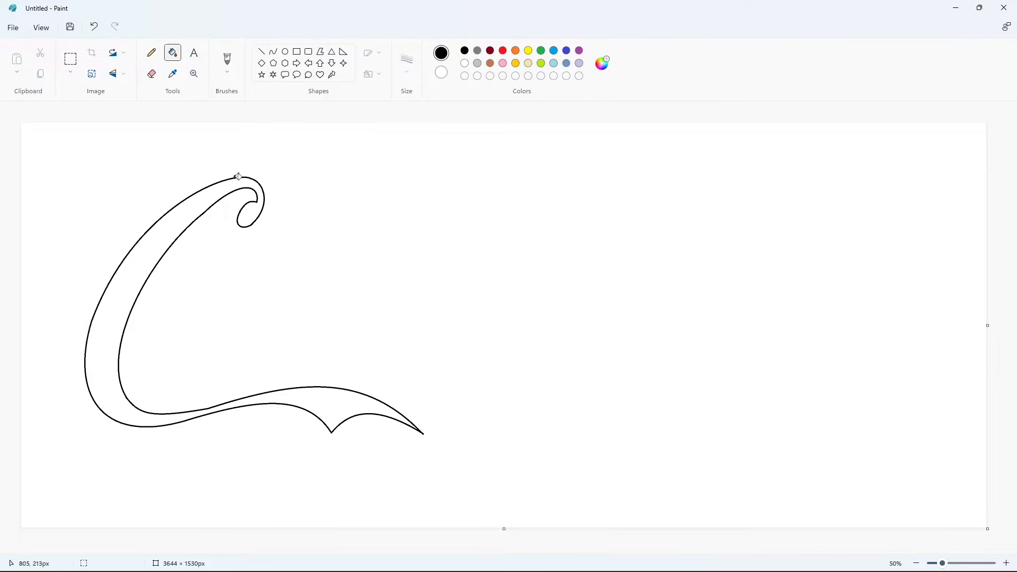
pyautogui.click(237, 182)
pyautogui.click(1007, 563)
# Smooth the kink on the upper edge of the C's swash with a short black line
pyautogui.click(261, 52)
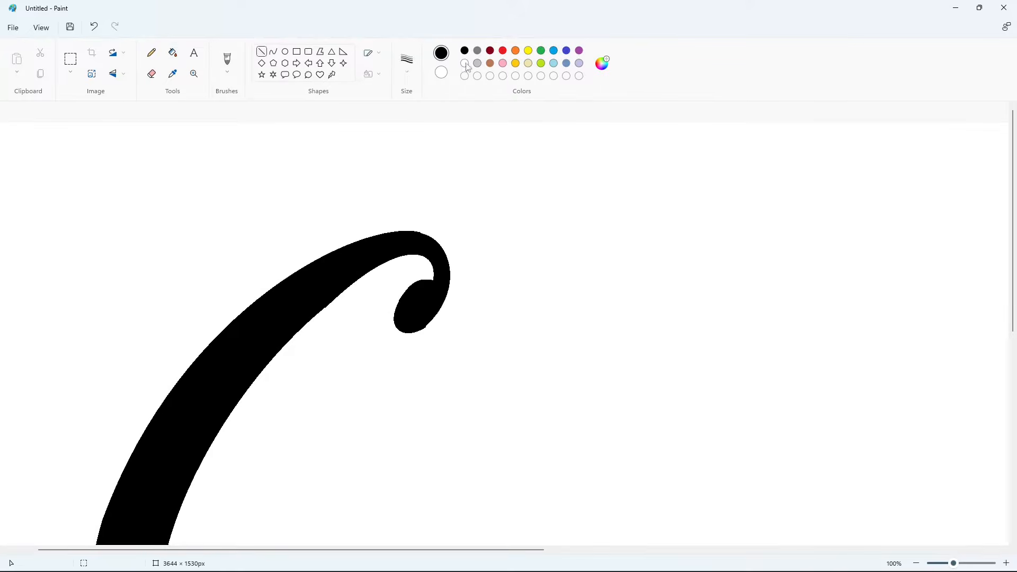
pyautogui.click(465, 63)
pyautogui.scroll(-5, 478, 423)
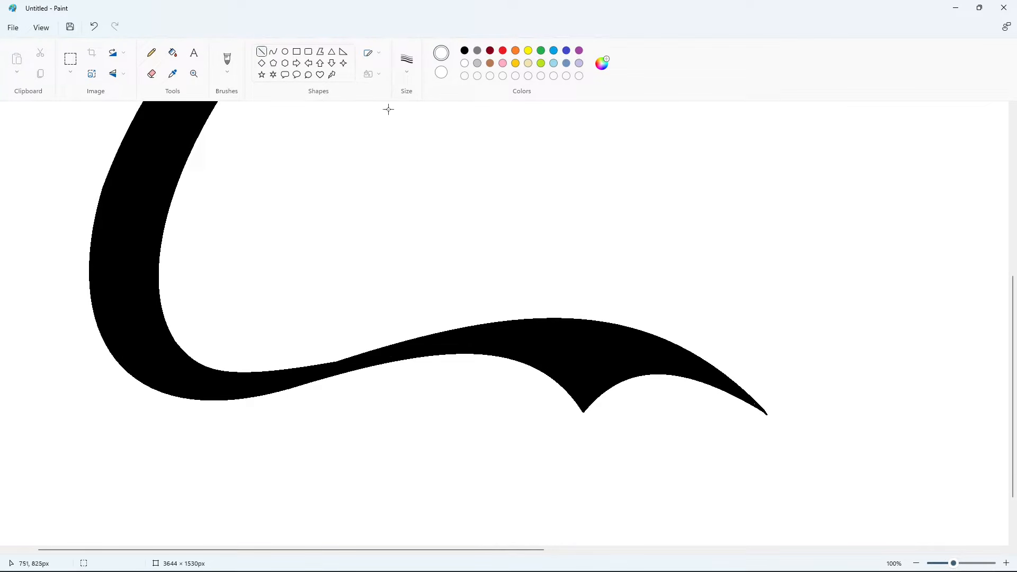
pyautogui.click(465, 51)
pyautogui.moveTo(331, 362); pyautogui.dragTo(348, 356)
pyautogui.click(152, 53)
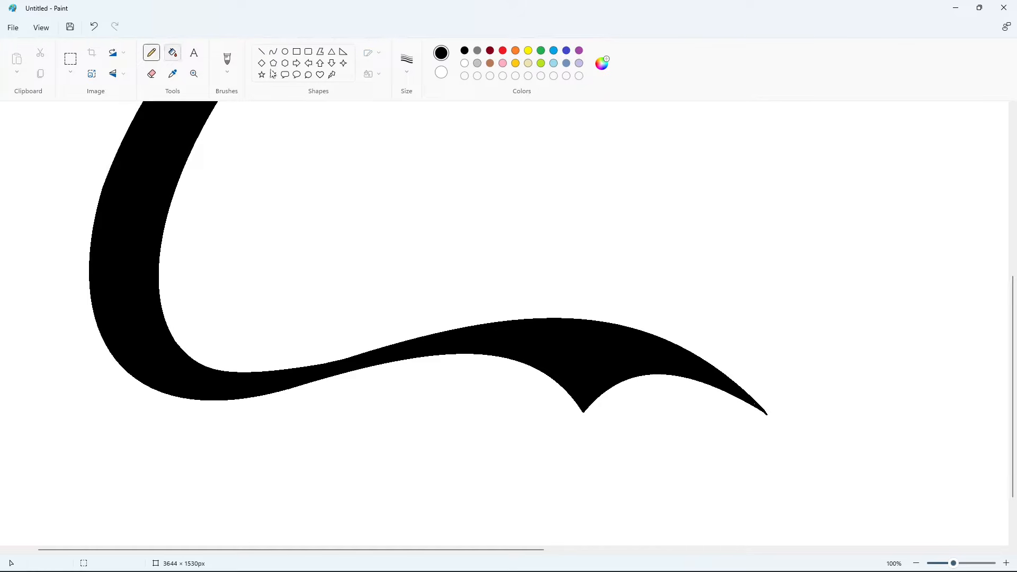
pyautogui.click(407, 59)
pyautogui.click(405, 164)
pyautogui.hotkey('ctrl', '-')
pyautogui.click(261, 51)
pyautogui.click(580, 50)
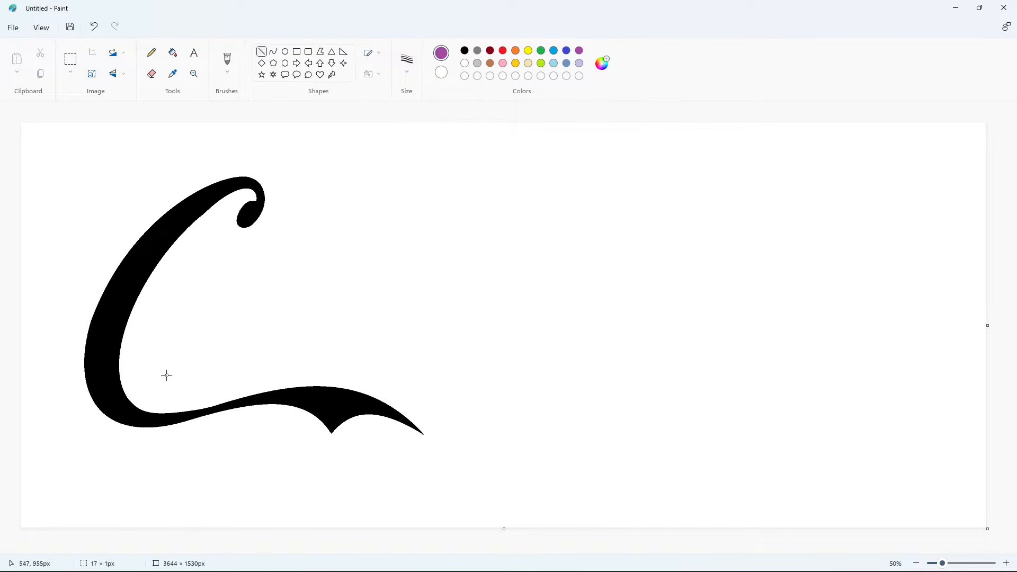
pyautogui.moveTo(161, 370); pyautogui.dragTo(441, 370)
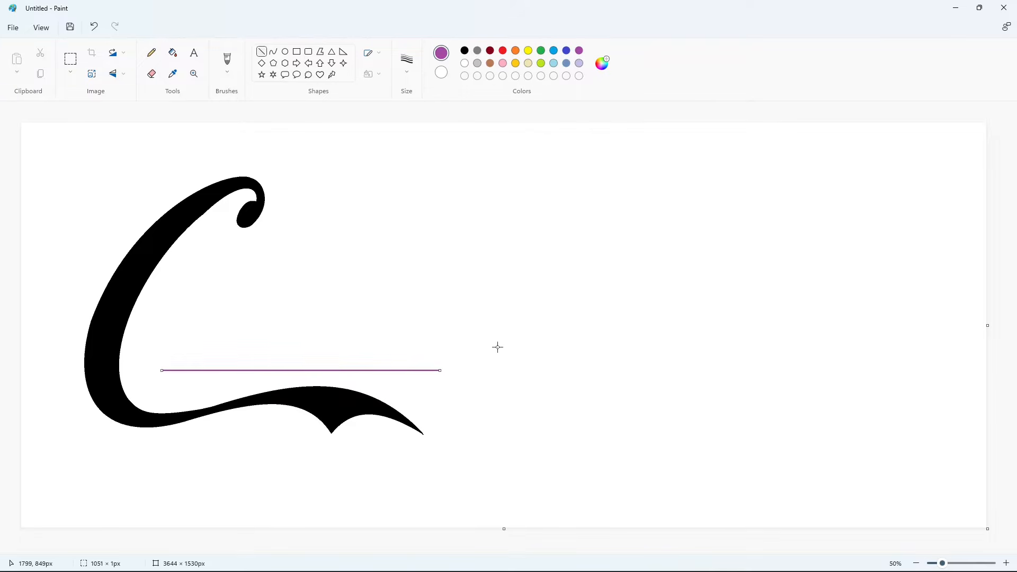
pyautogui.click(498, 347)
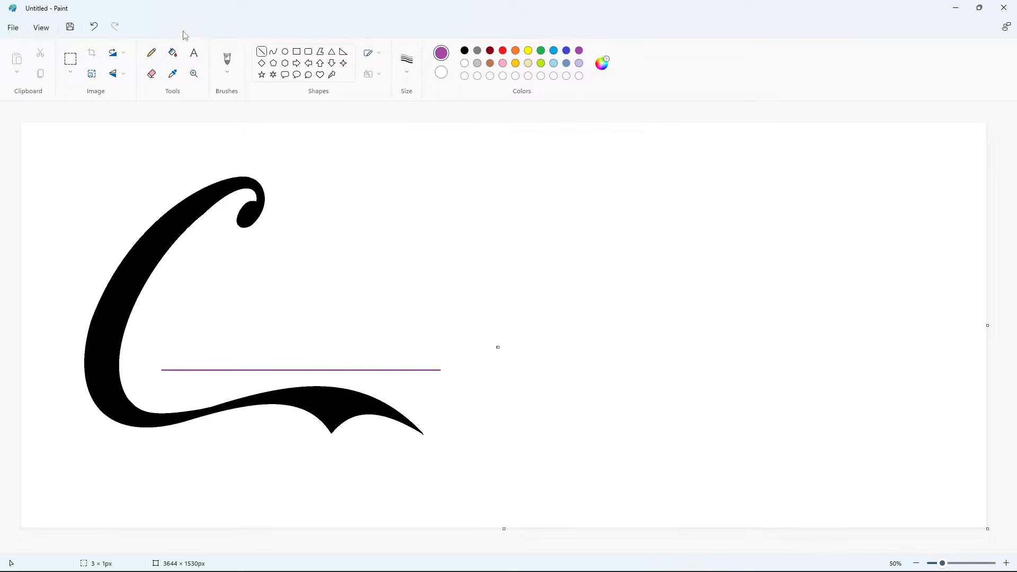
pyautogui.hotkey('ctrl', 'z')
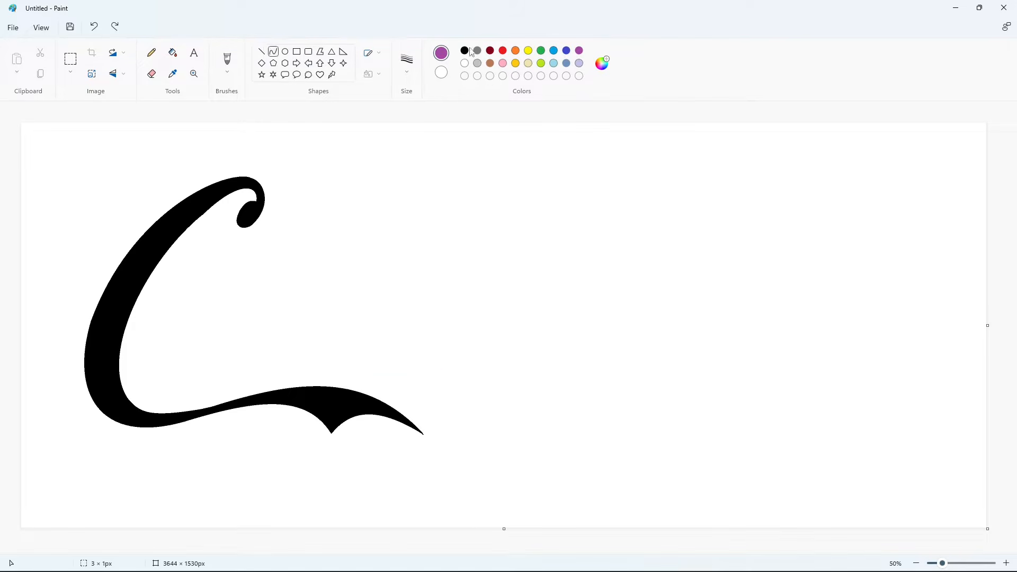
# Draw the slanted oval outer outline of a lowercase o inside the C with black curves
pyautogui.click(466, 51)
pyautogui.moveTo(261, 286)
pyautogui.mouseDown()
pyautogui.moveTo(221, 252)
pyautogui.moveTo(279, 239)
pyautogui.moveTo(255, 226)
pyautogui.moveTo(221, 254)
pyautogui.moveTo(170, 356)
pyautogui.moveTo(177, 362)
pyautogui.mouseUp()
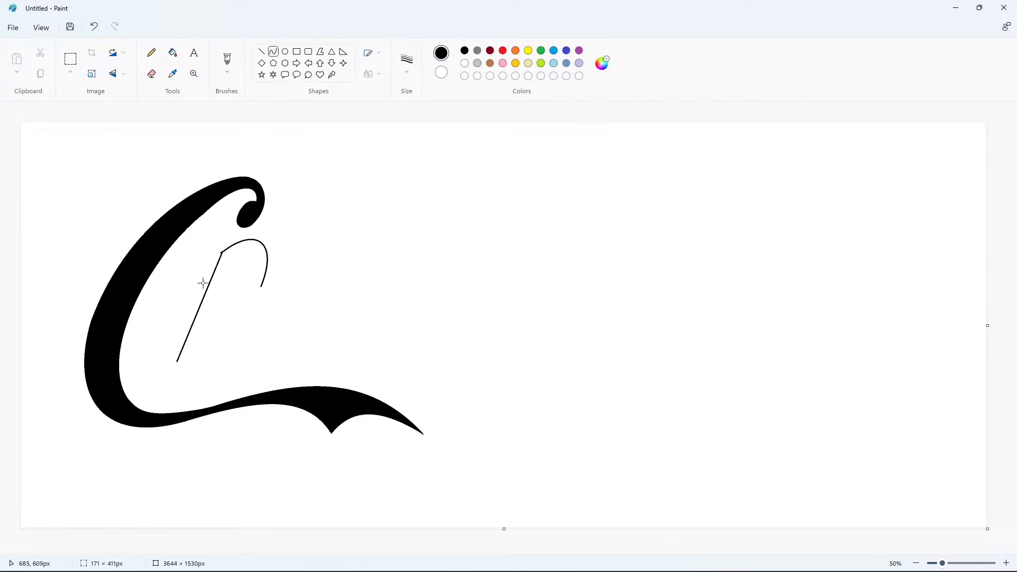
pyautogui.moveTo(203, 284)
pyautogui.mouseDown()
pyautogui.moveTo(166, 336)
pyautogui.moveTo(150, 341)
pyautogui.moveTo(256, 295)
pyautogui.mouseUp()
pyautogui.moveTo(208, 340); pyautogui.dragTo(197, 370)
pyautogui.moveTo(211, 354); pyautogui.dragTo(226, 352)
pyautogui.click(271, 351)
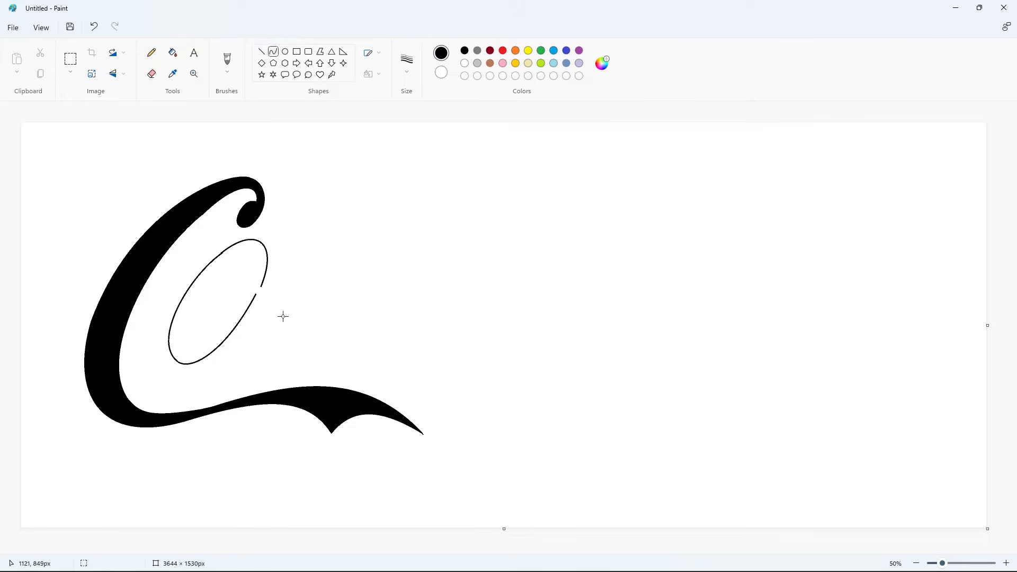
# Draw the o's small upper loop, the crossing stroke below it and the narrow lower counter
pyautogui.moveTo(251, 287)
pyautogui.mouseDown()
pyautogui.moveTo(241, 258)
pyautogui.moveTo(266, 268)
pyautogui.mouseUp()
pyautogui.moveTo(265, 256); pyautogui.dragTo(226, 265)
pyautogui.click(259, 238)
pyautogui.moveTo(227, 273)
pyautogui.mouseDown()
pyautogui.moveTo(226, 284)
pyautogui.moveTo(221, 274)
pyautogui.mouseUp()
pyautogui.click(287, 291)
pyautogui.moveTo(235, 286)
pyautogui.mouseDown()
pyautogui.moveTo(226, 285)
pyautogui.moveTo(246, 296)
pyautogui.mouseUp()
pyautogui.click(327, 281)
pyautogui.moveTo(231, 291); pyautogui.dragTo(170, 354)
# Draw horizontal purple guidelines just below and just above the lowercase o, extending past it for the next letters
pyautogui.moveTo(183, 350)
pyautogui.mouseDown()
pyautogui.moveTo(216, 369)
pyautogui.moveTo(424, 369)
pyautogui.mouseUp()
pyautogui.click(342, 352)
pyautogui.click(579, 50)
pyautogui.click(261, 52)
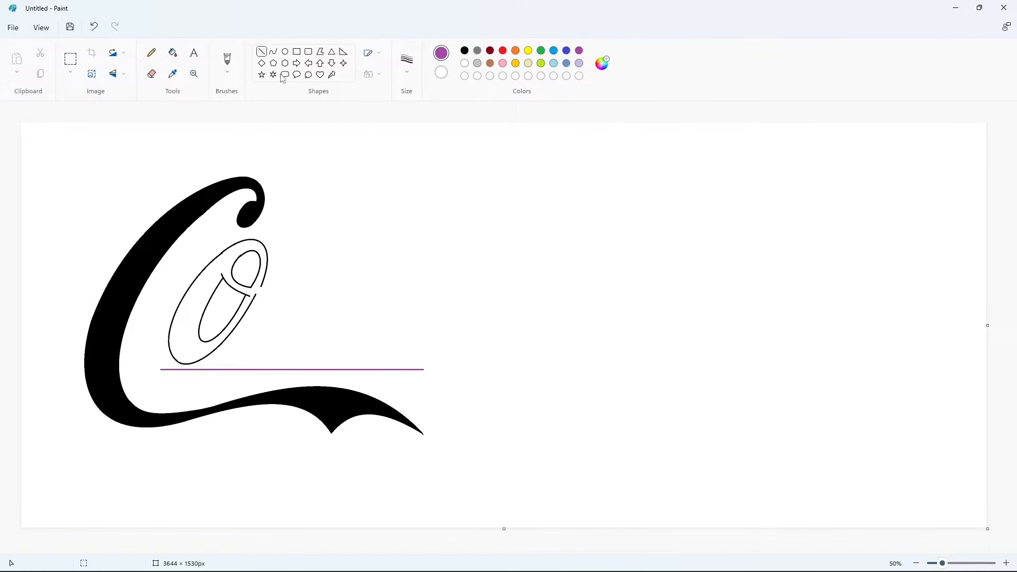
pyautogui.click(467, 52)
pyautogui.click(580, 51)
pyautogui.moveTo(230, 236); pyautogui.dragTo(469, 235)
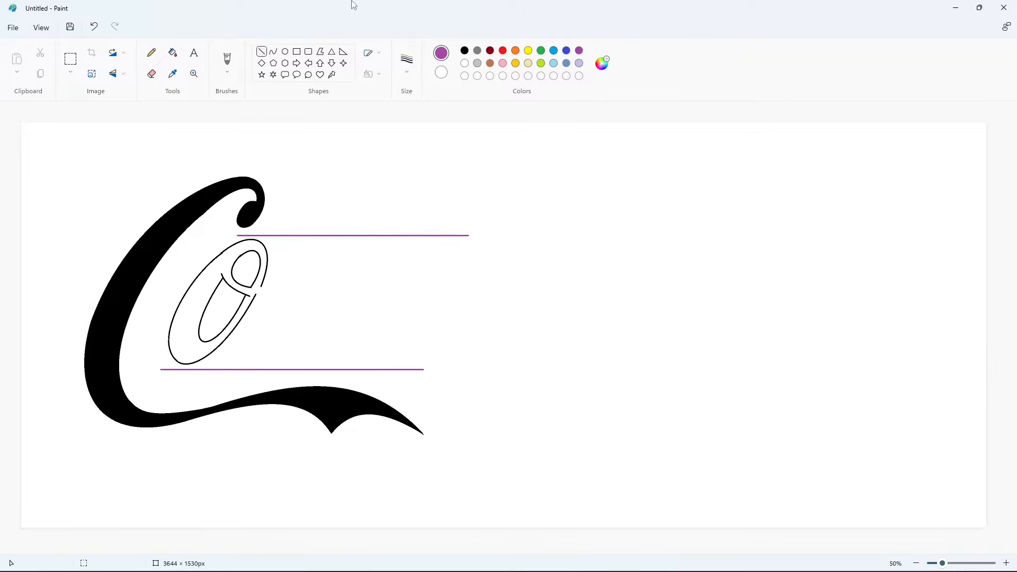
# Draw the lowercase c in black curves, with a connecting stroke from the o, a hooked top and a rounded outer edge
pyautogui.click(274, 51)
pyautogui.click(465, 50)
pyautogui.moveTo(270, 282); pyautogui.dragTo(345, 230)
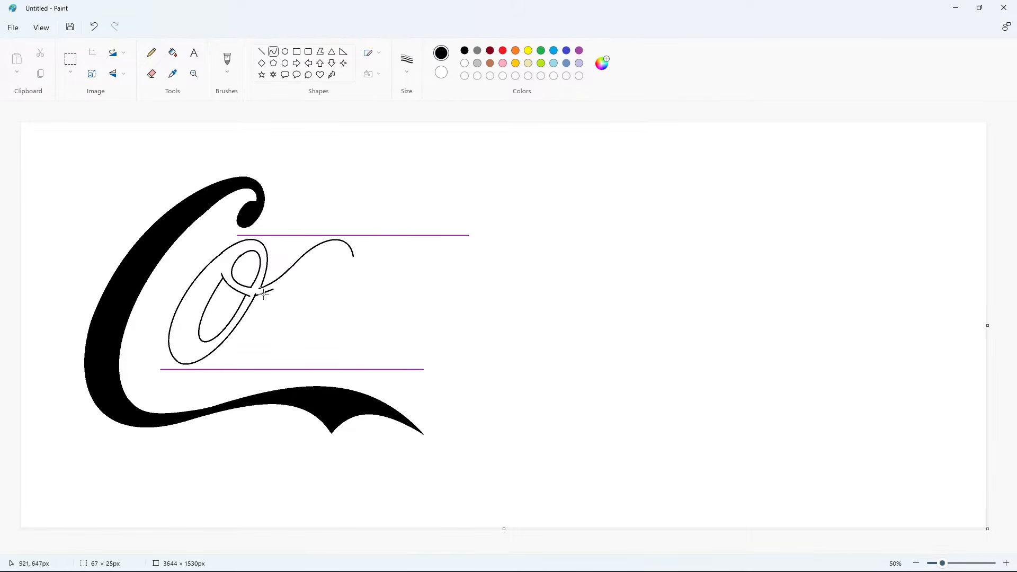
pyautogui.moveTo(256, 294); pyautogui.dragTo(273, 291)
pyautogui.moveTo(350, 267); pyautogui.dragTo(333, 244)
pyautogui.click(402, 277)
pyautogui.click(399, 267)
pyautogui.click(428, 273)
pyautogui.moveTo(268, 292)
pyautogui.mouseDown()
pyautogui.moveTo(272, 352)
pyautogui.moveTo(329, 333)
pyautogui.moveTo(243, 350)
pyautogui.moveTo(272, 394)
pyautogui.mouseUp()
pyautogui.click(287, 261)
pyautogui.moveTo(311, 273)
pyautogui.mouseDown()
pyautogui.moveTo(318, 326)
pyautogui.moveTo(332, 319)
pyautogui.mouseUp()
pyautogui.moveTo(317, 306)
pyautogui.mouseDown()
pyautogui.moveTo(285, 307)
pyautogui.moveTo(266, 341)
pyautogui.moveTo(290, 371)
pyautogui.moveTo(281, 339)
pyautogui.mouseUp()
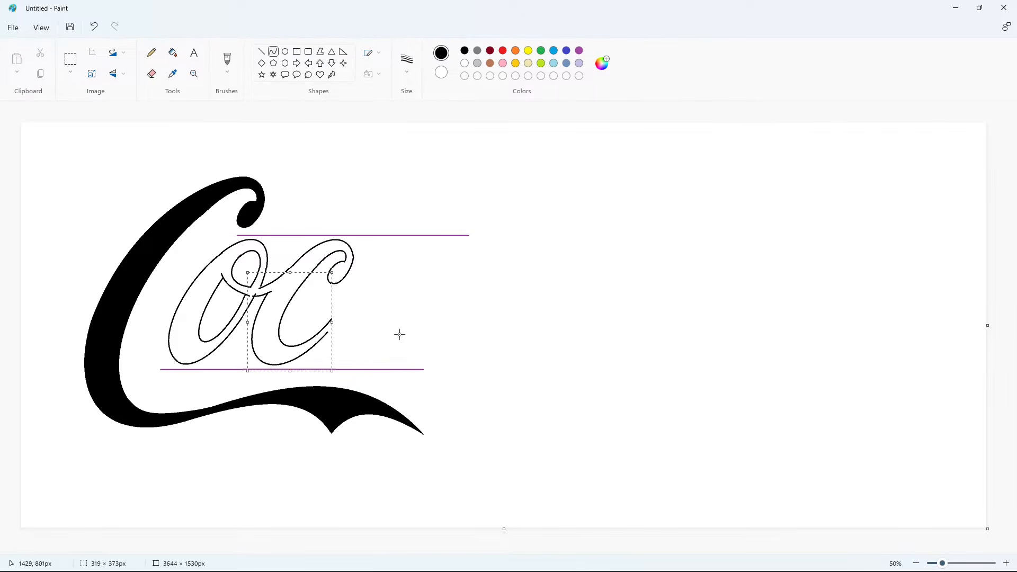
pyautogui.hotkey('ctrl', 'z')
pyautogui.hotkey('ctrl', 'z')
# Draw the lowercase c's curved inner edge from its hook to the exit stroke
pyautogui.moveTo(311, 272)
pyautogui.mouseDown()
pyautogui.moveTo(323, 318)
pyautogui.moveTo(337, 312)
pyautogui.mouseUp()
pyautogui.moveTo(320, 297)
pyautogui.mouseDown()
pyautogui.moveTo(249, 352)
pyautogui.moveTo(289, 363)
pyautogui.mouseUp()
pyautogui.moveTo(336, 313); pyautogui.dragTo(426, 246)
pyautogui.moveTo(403, 249)
pyautogui.mouseDown()
pyautogui.moveTo(393, 246)
pyautogui.moveTo(407, 230)
pyautogui.mouseUp()
pyautogui.hotkey('ctrl', 'z')
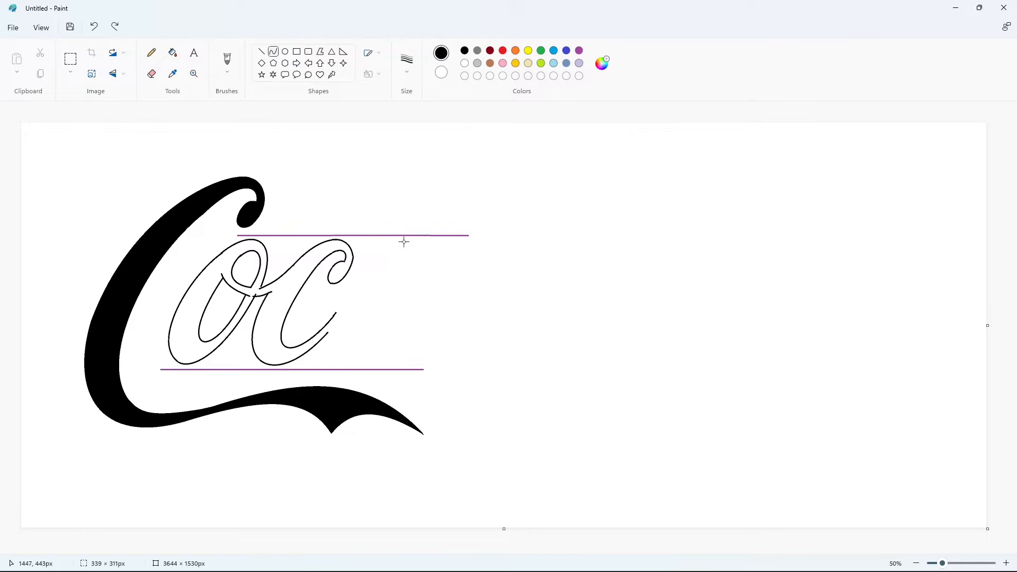
# Draw the lowercase a's arched upper edge rising from the c, and the rounded bottom of its bowl
pyautogui.moveTo(336, 313); pyautogui.dragTo(408, 229)
pyautogui.click(472, 247)
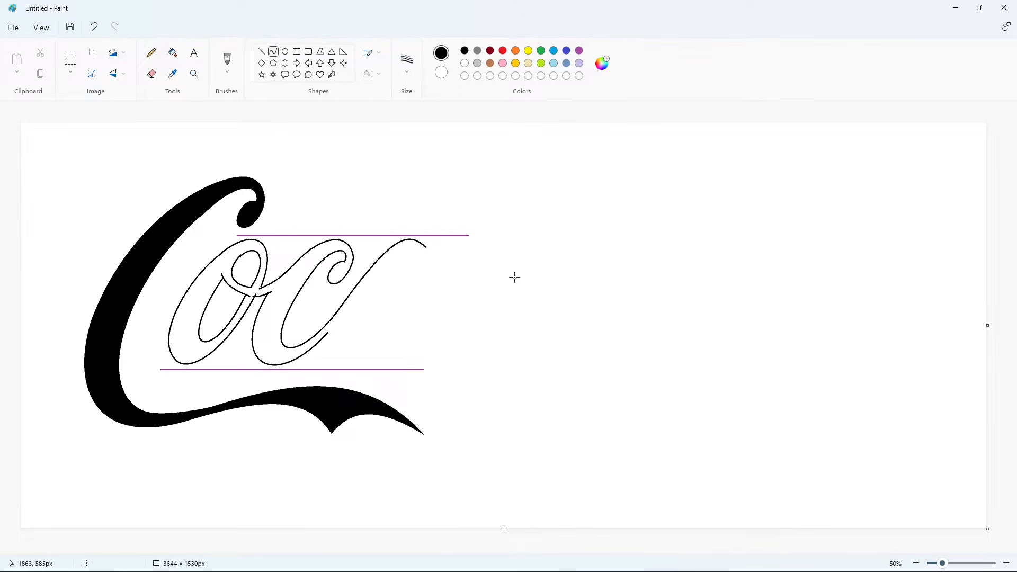
pyautogui.moveTo(328, 332); pyautogui.dragTo(370, 347)
pyautogui.moveTo(336, 344); pyautogui.dragTo(319, 364)
pyautogui.moveTo(335, 370); pyautogui.dragTo(338, 380)
pyautogui.click(460, 333)
# Draw the flat top and slanted right edge of the a's stem, and the curved inner edge of its exit stroke
pyautogui.click(262, 51)
pyautogui.click(493, 242)
pyautogui.moveTo(453, 242)
pyautogui.mouseDown()
pyautogui.moveTo(402, 329)
pyautogui.moveTo(439, 304)
pyautogui.mouseUp()
pyautogui.click(478, 282)
pyautogui.click(274, 54)
pyautogui.moveTo(405, 328)
pyautogui.mouseDown()
pyautogui.moveTo(392, 340)
pyautogui.moveTo(398, 352)
pyautogui.mouseUp()
pyautogui.click(493, 345)
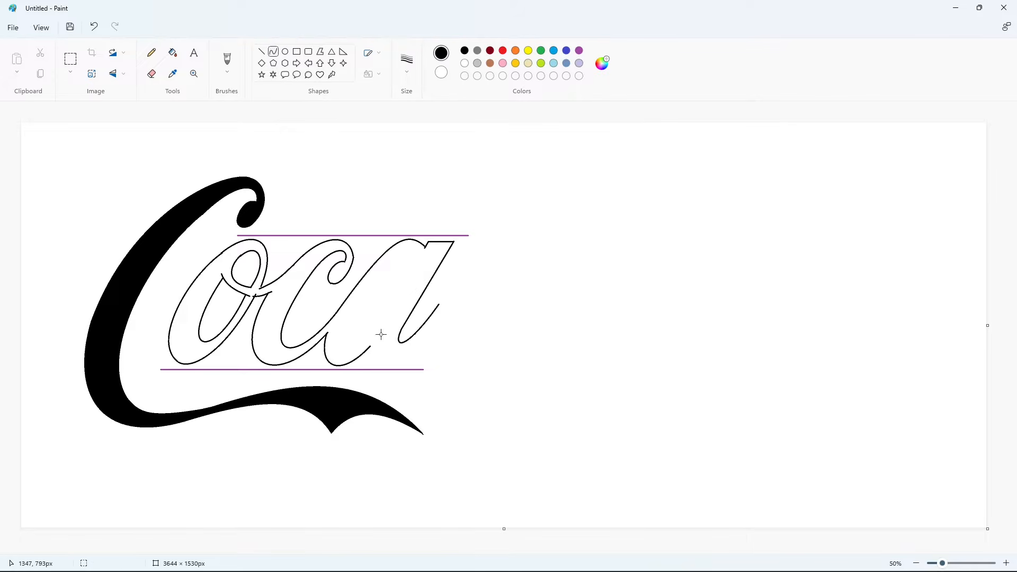
# Close the a's exit stroke with a short straight end and a curved lower edge back to the bowl
pyautogui.click(263, 53)
pyautogui.moveTo(447, 303); pyautogui.dragTo(448, 304)
pyautogui.click(273, 51)
pyautogui.moveTo(369, 347); pyautogui.dragTo(447, 303)
pyautogui.moveTo(382, 347); pyautogui.dragTo(395, 374)
pyautogui.click(535, 364)
# Outline the a's inner counter with curves and fill the joined letters "oca" with black
pyautogui.moveTo(421, 256)
pyautogui.mouseDown()
pyautogui.moveTo(374, 335)
pyautogui.moveTo(391, 314)
pyautogui.moveTo(365, 307)
pyautogui.moveTo(359, 350)
pyautogui.moveTo(345, 343)
pyautogui.mouseUp()
pyautogui.click(479, 316)
pyautogui.click(462, 339)
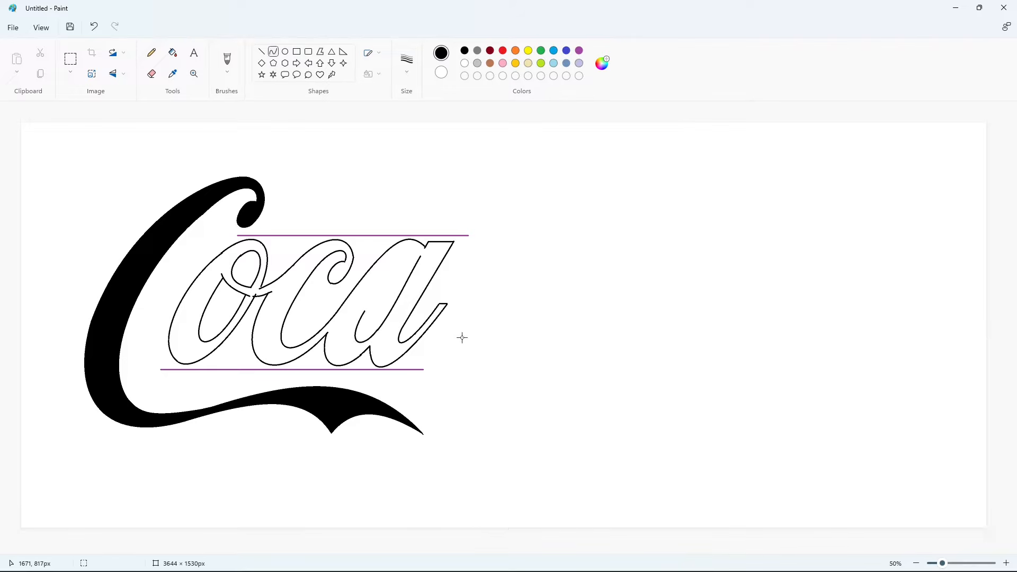
pyautogui.moveTo(365, 311)
pyautogui.mouseDown()
pyautogui.moveTo(422, 255)
pyautogui.moveTo(395, 269)
pyautogui.moveTo(390, 249)
pyautogui.mouseUp()
pyautogui.moveTo(408, 249); pyautogui.dragTo(416, 239)
pyautogui.click(173, 53)
pyautogui.click(339, 339)
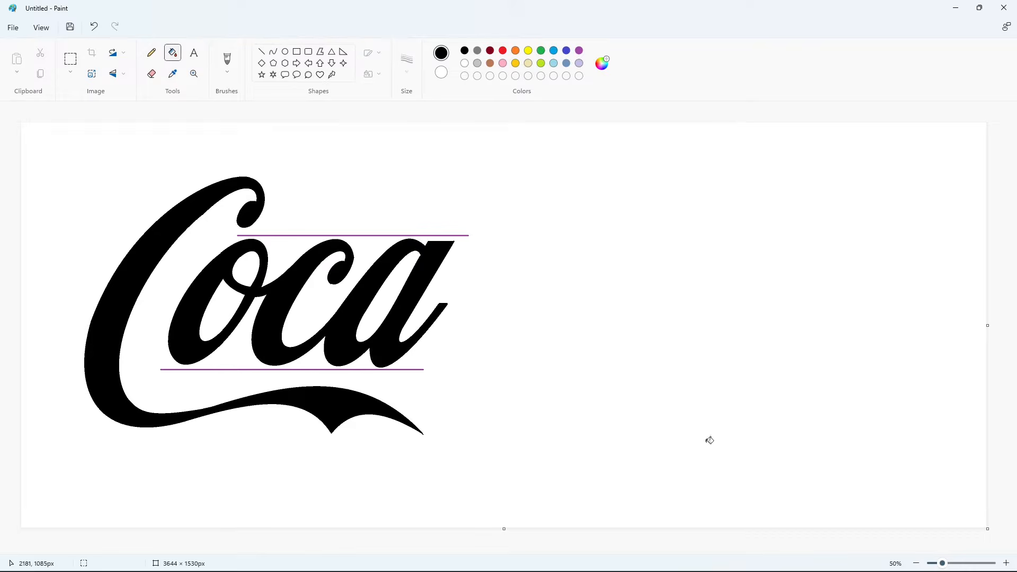
# Touch up the rough edge at the lowercase c's hook with a short white line
pyautogui.click(1008, 565)
pyautogui.click(1008, 565)
pyautogui.scroll(-2, 564, 501)
pyautogui.moveTo(466, 549); pyautogui.dragTo(545, 548)
pyautogui.scroll(1, 566, 507)
pyautogui.click(262, 52)
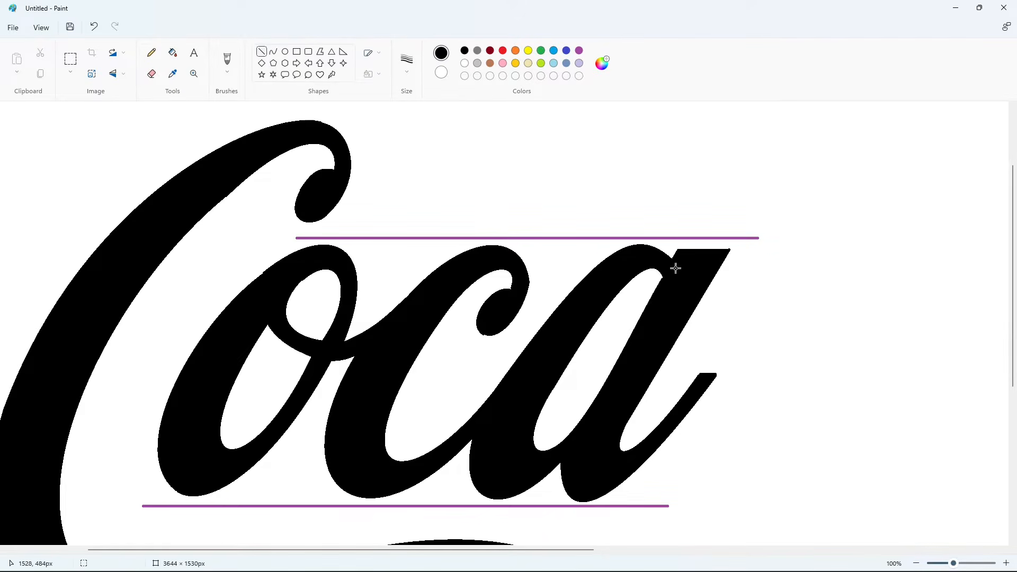
pyautogui.click(465, 64)
pyautogui.moveTo(485, 337); pyautogui.dragTo(490, 339)
pyautogui.click(917, 563)
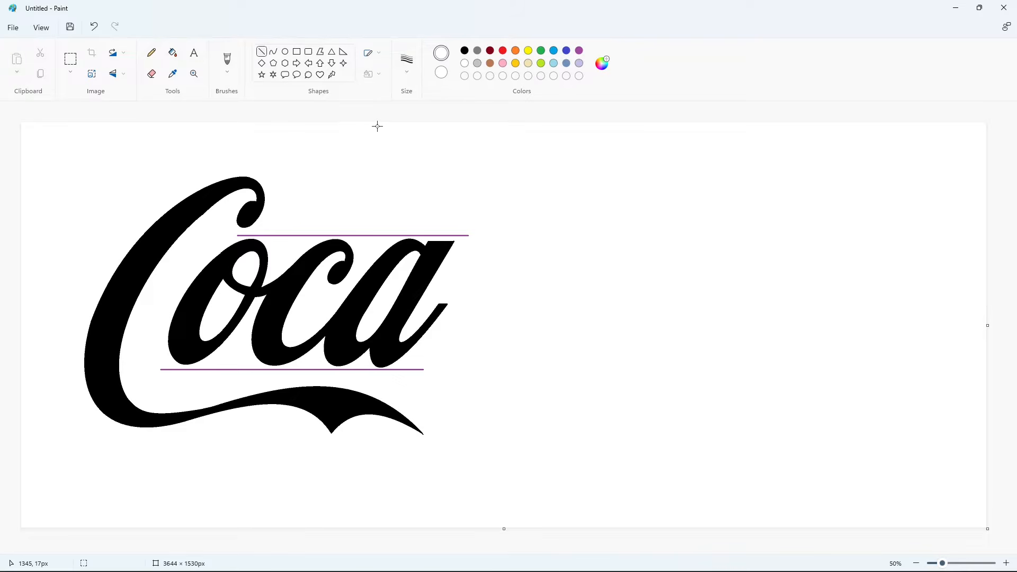
# Draw a horizontal purple guideline at the height of the capital C's top, reaching the canvas's right edge
pyautogui.click(579, 51)
pyautogui.moveTo(193, 173); pyautogui.dragTo(987, 173)
pyautogui.click(848, 320)
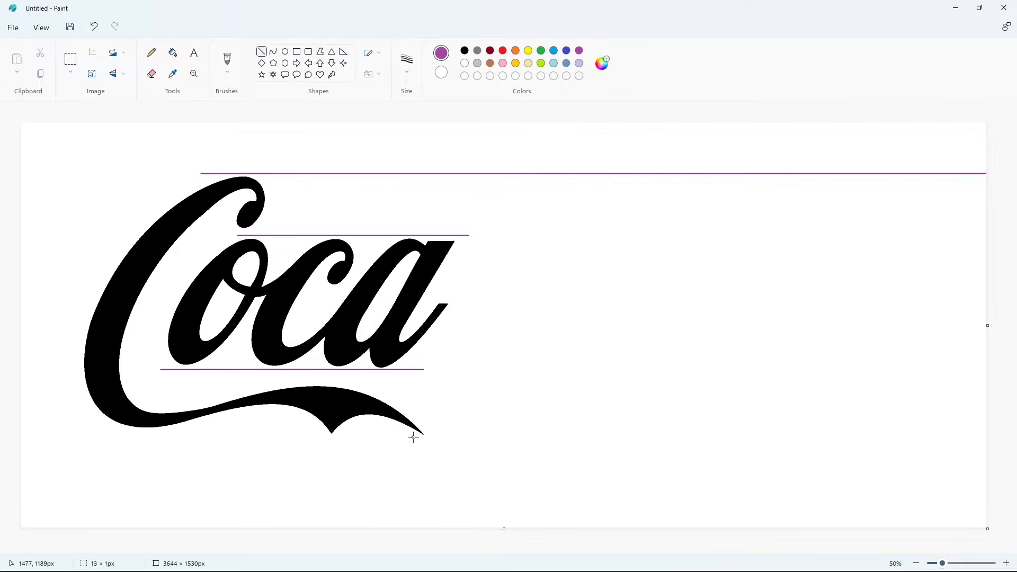
# Draw a purple guideline about 2010 px long from beside the swash tip rightward, and nudge it slightly up to the tip's level
pyautogui.moveTo(413, 437); pyautogui.dragTo(966, 437)
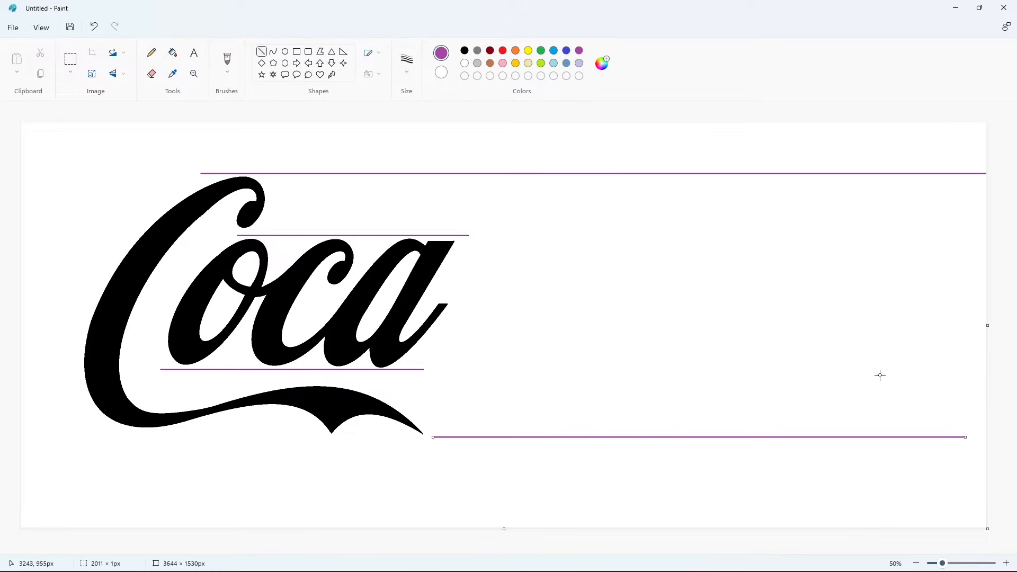
pyautogui.press('Right')
pyautogui.press('Right')
pyautogui.press('Right')
pyautogui.press('Right')
pyautogui.press('Right')
pyautogui.press('Left')
pyautogui.press('Left')
pyautogui.press('Left')
pyautogui.press('Left')
pyautogui.press('Up')
pyautogui.press('Up')
pyautogui.click(864, 374)
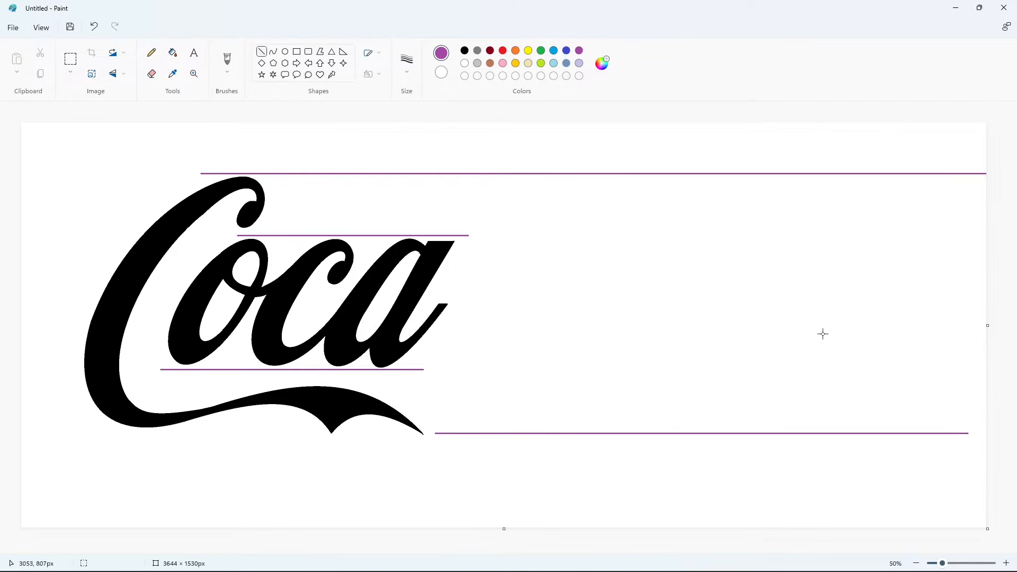
# Switch the drawing colour to black
pyautogui.click(465, 51)
pyautogui.moveTo(642, 187); pyautogui.dragTo(453, 343)
pyautogui.moveTo(546, 239); pyautogui.dragTo(523, 196)
pyautogui.hotkey('ctrl', 'z')
# Draw the top arc and the left outer edge of a second capital C to the right of "Coca"
pyautogui.moveTo(642, 186); pyautogui.dragTo(495, 268)
pyautogui.moveTo(609, 203)
pyautogui.mouseDown()
pyautogui.moveTo(620, 164)
pyautogui.moveTo(560, 186)
pyautogui.mouseUp()
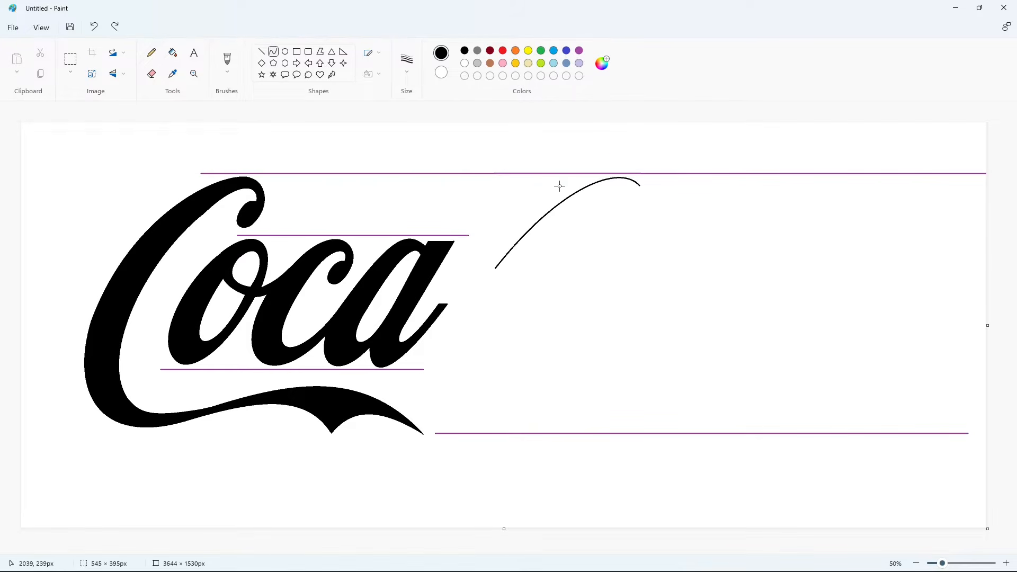
pyautogui.click(658, 269)
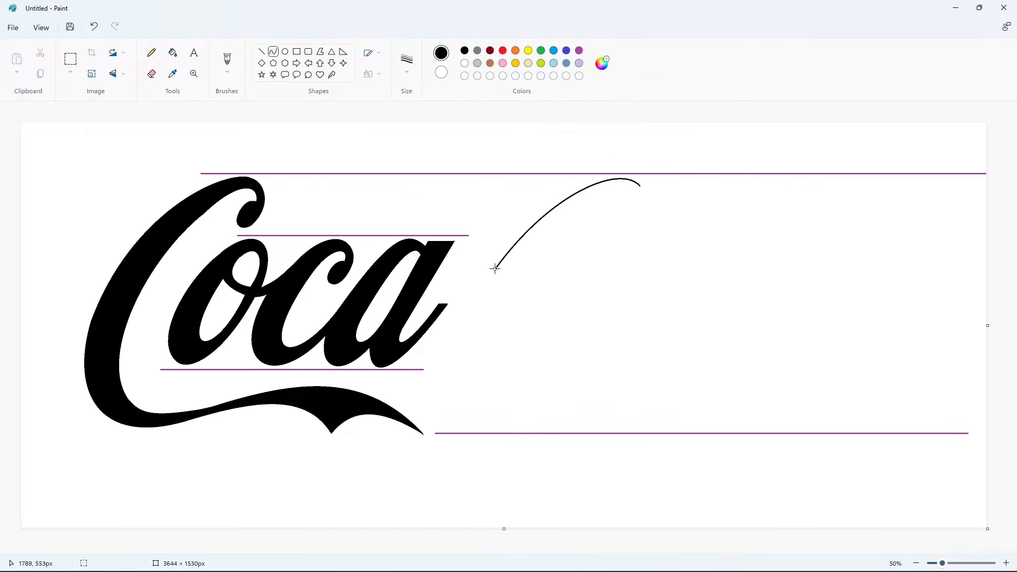
pyautogui.moveTo(495, 268)
pyautogui.mouseDown()
pyautogui.moveTo(466, 370)
pyautogui.moveTo(464, 423)
pyautogui.mouseUp()
pyautogui.moveTo(474, 344)
pyautogui.mouseDown()
pyautogui.moveTo(455, 320)
pyautogui.moveTo(425, 393)
pyautogui.mouseUp()
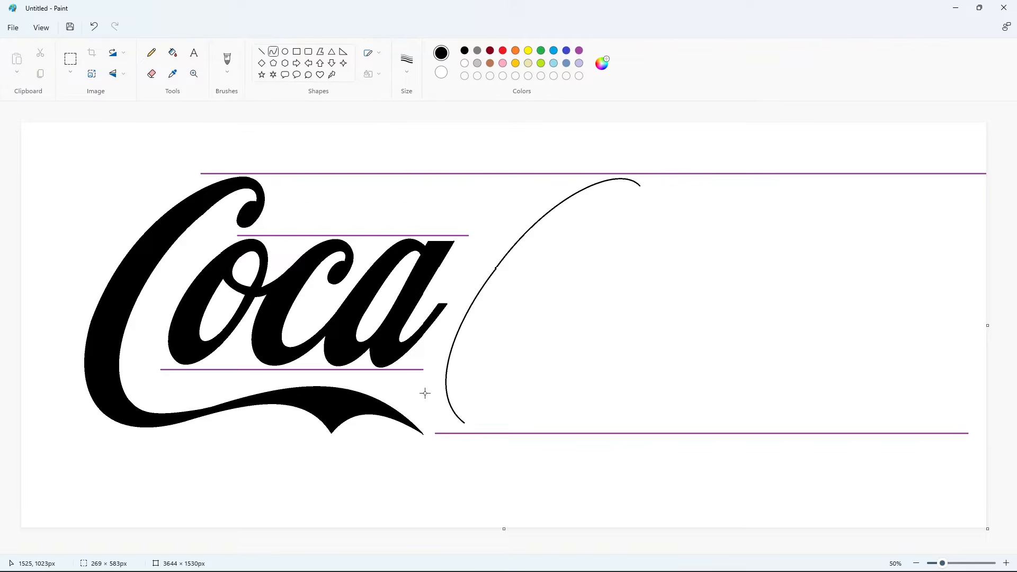
pyautogui.click(595, 386)
# Draw the second C's rounded base curving up to the right
pyautogui.moveTo(466, 423); pyautogui.dragTo(574, 337)
pyautogui.moveTo(482, 423); pyautogui.dragTo(491, 441)
pyautogui.moveTo(532, 427); pyautogui.dragTo(541, 416)
pyautogui.click(615, 407)
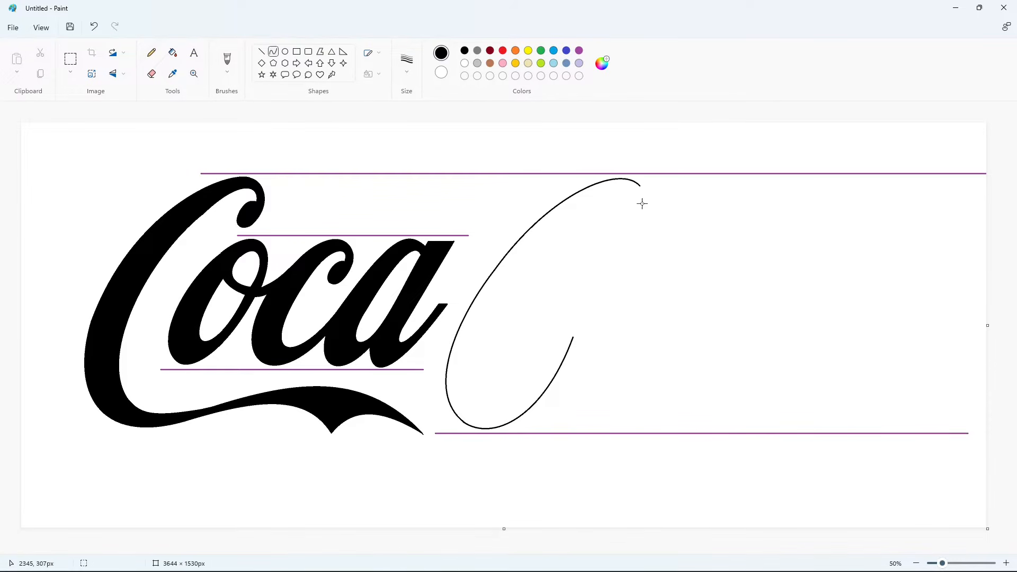
# Draw the outer and inner edges of the narrow teardrop loop hanging from the second C's top end
pyautogui.moveTo(643, 190)
pyautogui.mouseDown()
pyautogui.moveTo(609, 269)
pyautogui.moveTo(642, 209)
pyautogui.moveTo(636, 246)
pyautogui.moveTo(632, 190)
pyautogui.mouseUp()
pyautogui.moveTo(616, 255); pyautogui.dragTo(571, 300)
pyautogui.moveTo(577, 272)
pyautogui.mouseDown()
pyautogui.moveTo(556, 268)
pyautogui.moveTo(552, 240)
pyautogui.mouseUp()
pyautogui.click(711, 248)
pyautogui.moveTo(635, 197)
pyautogui.mouseDown()
pyautogui.moveTo(591, 271)
pyautogui.moveTo(622, 259)
pyautogui.moveTo(610, 271)
pyautogui.moveTo(604, 232)
pyautogui.moveTo(637, 194)
pyautogui.mouseUp()
pyautogui.click(584, 271)
pyautogui.moveTo(615, 237); pyautogui.dragTo(585, 226)
pyautogui.click(666, 258)
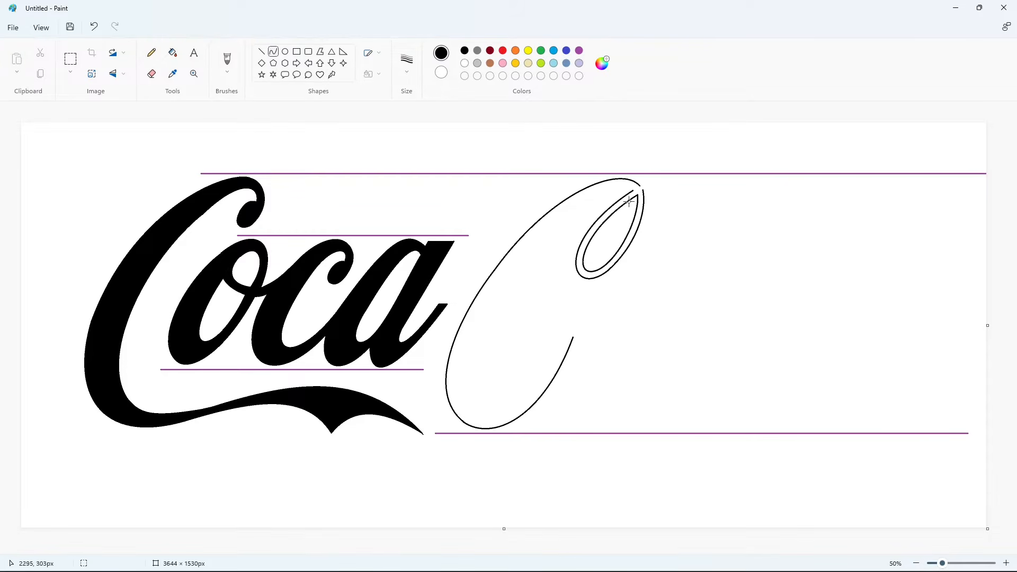
# Draw the second C's inner edge from the top loop down its left side and around the base
pyautogui.moveTo(633, 191)
pyautogui.mouseDown()
pyautogui.moveTo(523, 276)
pyautogui.moveTo(613, 177)
pyautogui.moveTo(580, 201)
pyautogui.mouseUp()
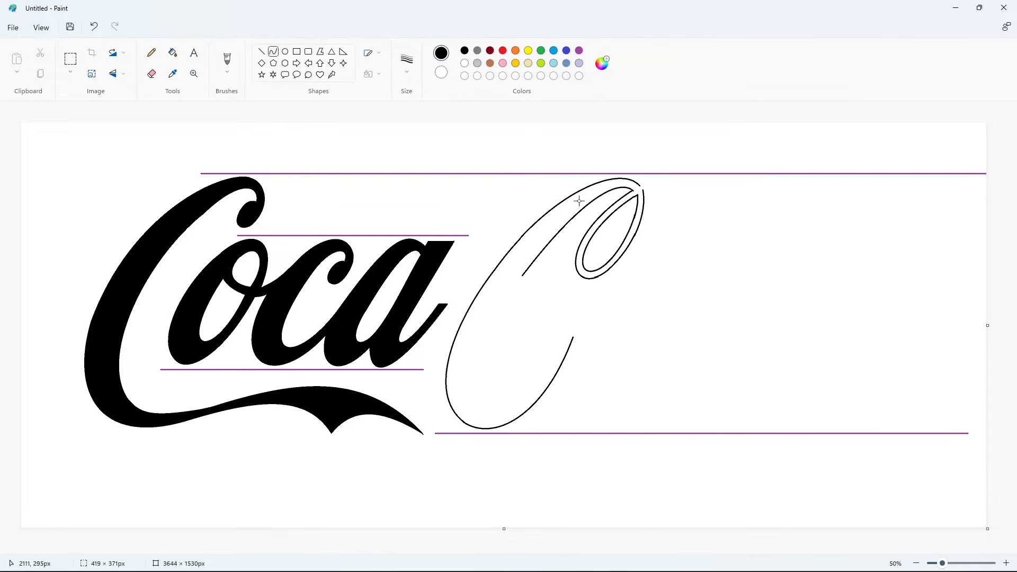
pyautogui.click(524, 281)
pyautogui.moveTo(523, 276); pyautogui.dragTo(493, 408)
pyautogui.moveTo(506, 316)
pyautogui.mouseDown()
pyautogui.moveTo(493, 319)
pyautogui.moveTo(461, 390)
pyautogui.moveTo(567, 328)
pyautogui.mouseUp()
pyautogui.click(572, 368)
pyautogui.moveTo(533, 371); pyautogui.dragTo(551, 396)
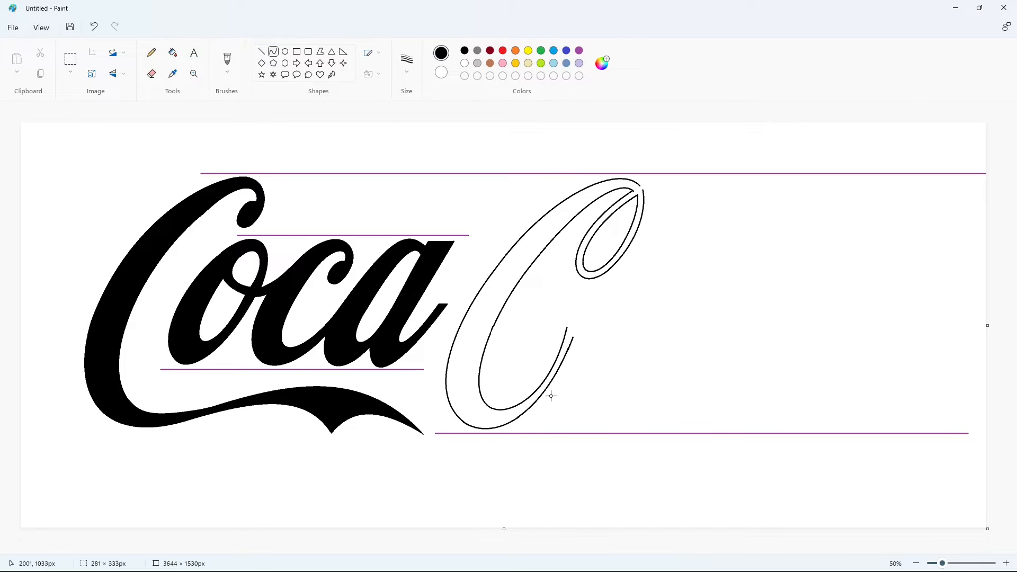
# Undo the trial curl at the second C's base and trim the base curve's upper end with a small eraser
pyautogui.moveTo(572, 338)
pyautogui.mouseDown()
pyautogui.moveTo(557, 336)
pyautogui.moveTo(498, 380)
pyautogui.moveTo(503, 339)
pyautogui.moveTo(588, 286)
pyautogui.moveTo(515, 280)
pyautogui.mouseUp()
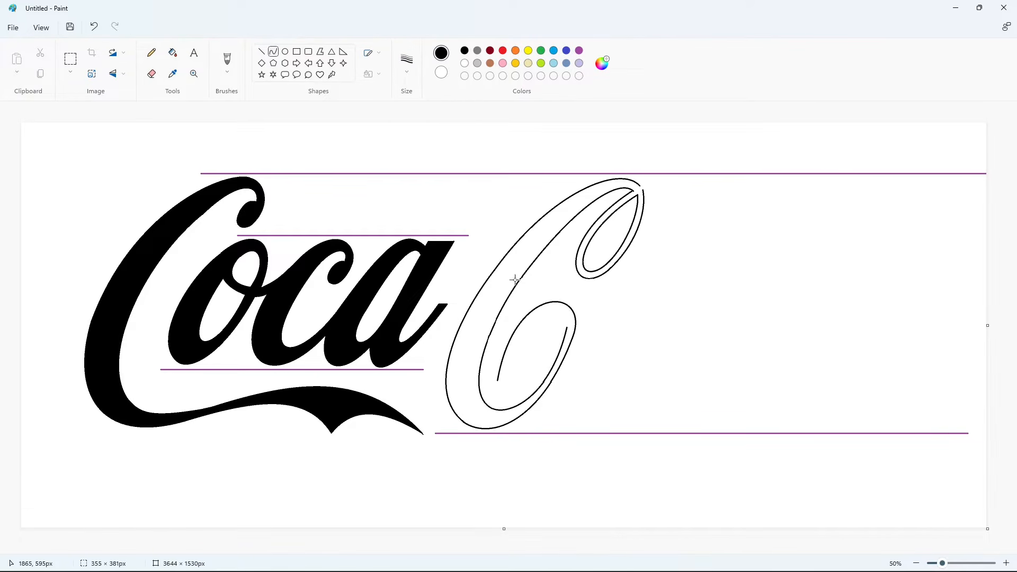
pyautogui.hotkey('ctrl', 'z')
pyautogui.click(152, 73)
pyautogui.click(407, 59)
pyautogui.click(409, 162)
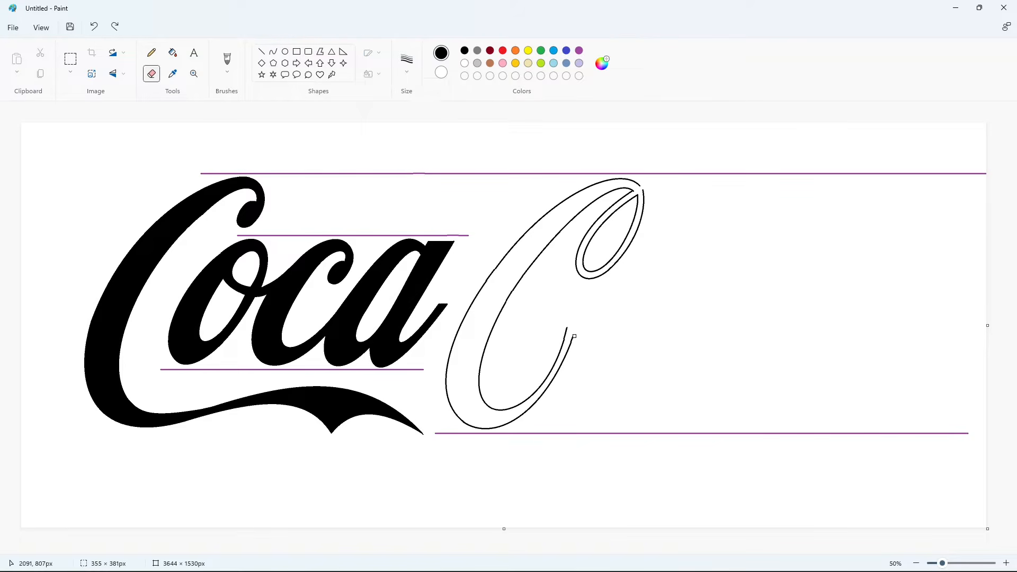
# Draw the outer and inner arcs of the curl that ends the second C's base
pyautogui.click(273, 52)
pyautogui.moveTo(571, 343)
pyautogui.mouseDown()
pyautogui.moveTo(498, 380)
pyautogui.moveTo(586, 293)
pyautogui.moveTo(521, 284)
pyautogui.mouseUp()
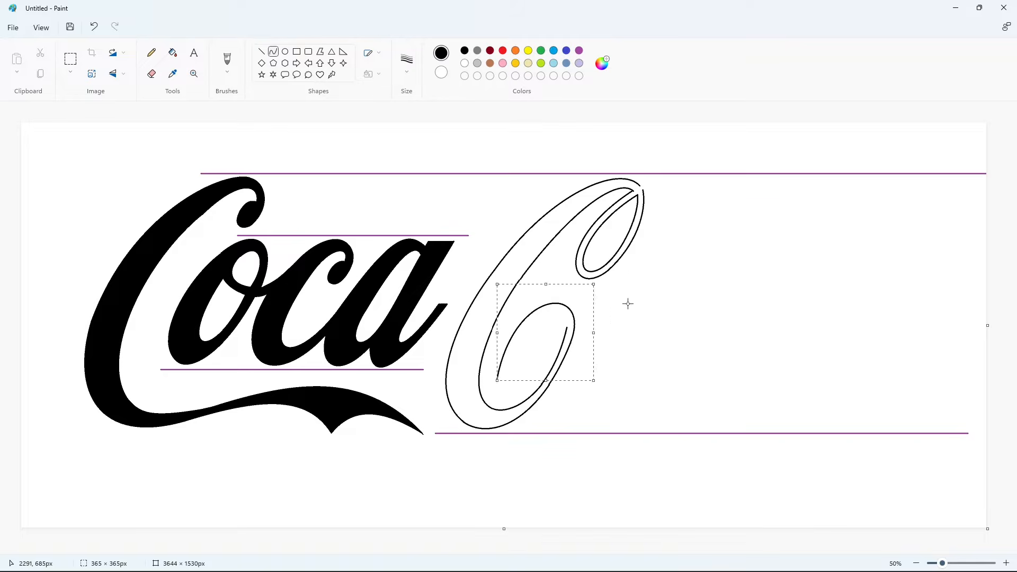
pyautogui.click(594, 312)
pyautogui.moveTo(567, 327)
pyautogui.mouseDown()
pyautogui.moveTo(530, 355)
pyautogui.moveTo(567, 309)
pyautogui.moveTo(546, 299)
pyautogui.mouseUp()
pyautogui.click(635, 321)
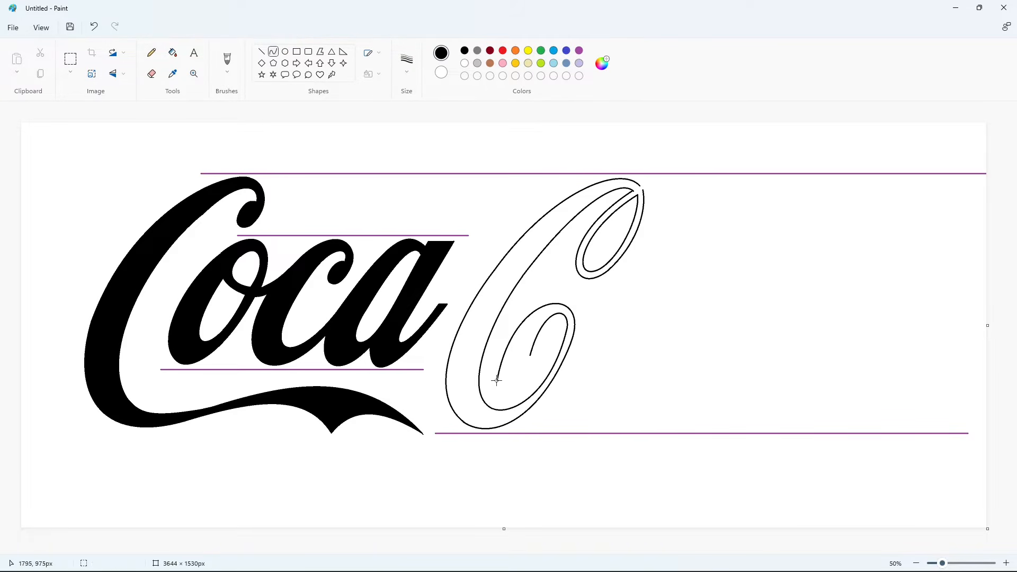
# Close the curl of the second C with a short curved edge between its two arc ends
pyautogui.moveTo(497, 380); pyautogui.dragTo(518, 356)
pyautogui.click(804, 465)
pyautogui.click(1006, 563)
pyautogui.scroll(-5, 543, 475)
pyautogui.moveTo(411, 550); pyautogui.dragTo(599, 530)
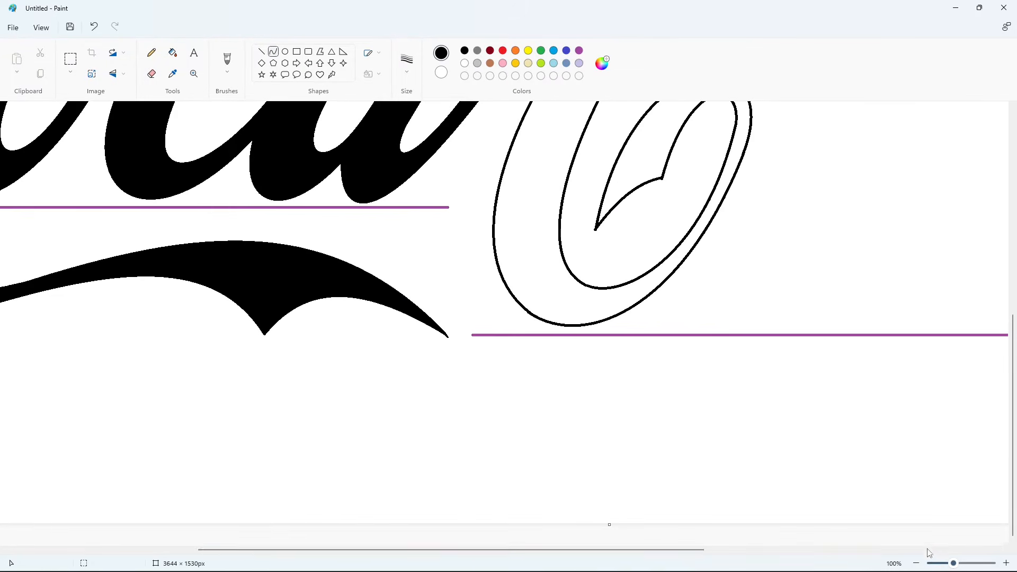
pyautogui.click(916, 563)
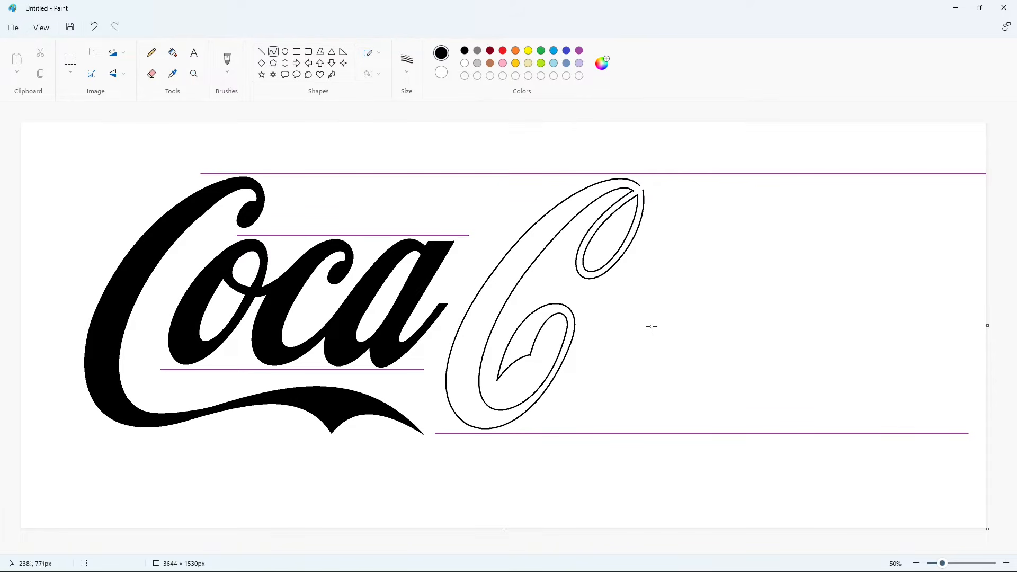
# Draw the slanted oval outline of the letter o beside the second C, standing on the lower guideline
pyautogui.moveTo(647, 354); pyautogui.dragTo(652, 285)
pyautogui.moveTo(613, 318)
pyautogui.mouseDown()
pyautogui.moveTo(567, 427)
pyautogui.moveTo(588, 347)
pyautogui.moveTo(572, 350)
pyautogui.moveTo(545, 413)
pyautogui.moveTo(643, 356)
pyautogui.moveTo(583, 415)
pyautogui.moveTo(612, 419)
pyautogui.mouseUp()
pyautogui.click(697, 393)
pyautogui.click(687, 387)
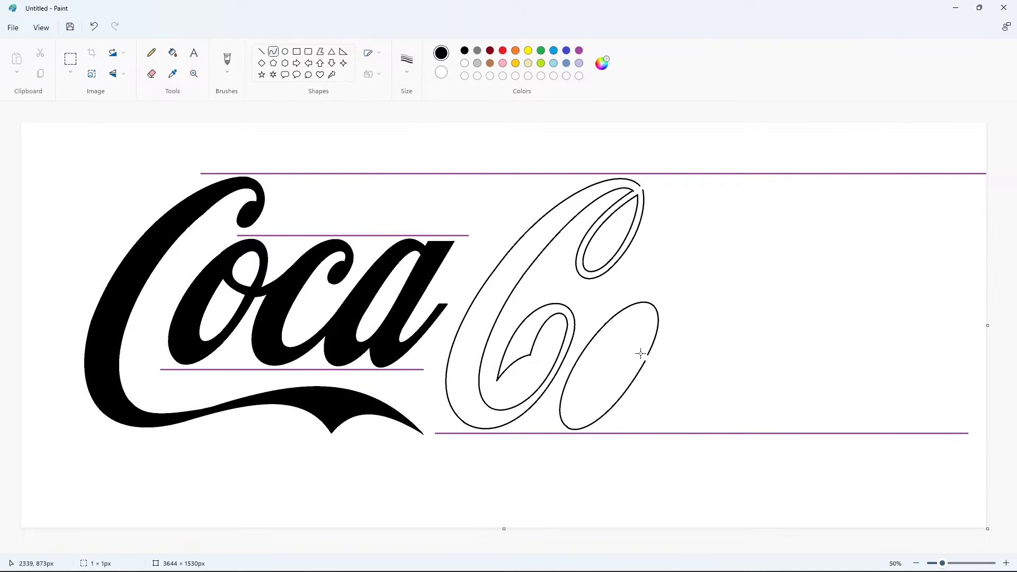
# Draw the small upper loop inside the letter o
pyautogui.moveTo(640, 341)
pyautogui.mouseDown()
pyautogui.moveTo(633, 318)
pyautogui.moveTo(656, 320)
pyautogui.moveTo(651, 301)
pyautogui.moveTo(641, 354)
pyautogui.moveTo(625, 327)
pyautogui.moveTo(618, 342)
pyautogui.moveTo(637, 361)
pyautogui.mouseUp()
pyautogui.click(711, 325)
pyautogui.click(675, 357)
pyautogui.click(688, 363)
# Draw the short crossing stroke and the lower counter inside the letter o
pyautogui.moveTo(621, 354); pyautogui.dragTo(556, 404)
pyautogui.moveTo(599, 391); pyautogui.dragTo(603, 434)
pyautogui.hotkey('ctrl', 'z')
pyautogui.moveTo(617, 341); pyautogui.dragTo(637, 359)
pyautogui.moveTo(615, 355); pyautogui.dragTo(565, 418)
pyautogui.moveTo(574, 425); pyautogui.dragTo(602, 427)
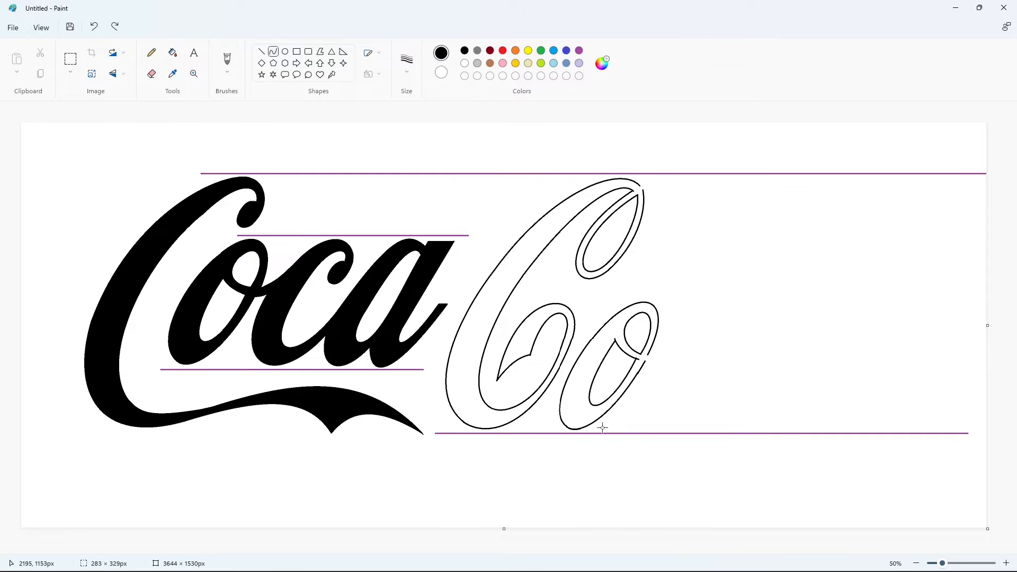
pyautogui.click(726, 411)
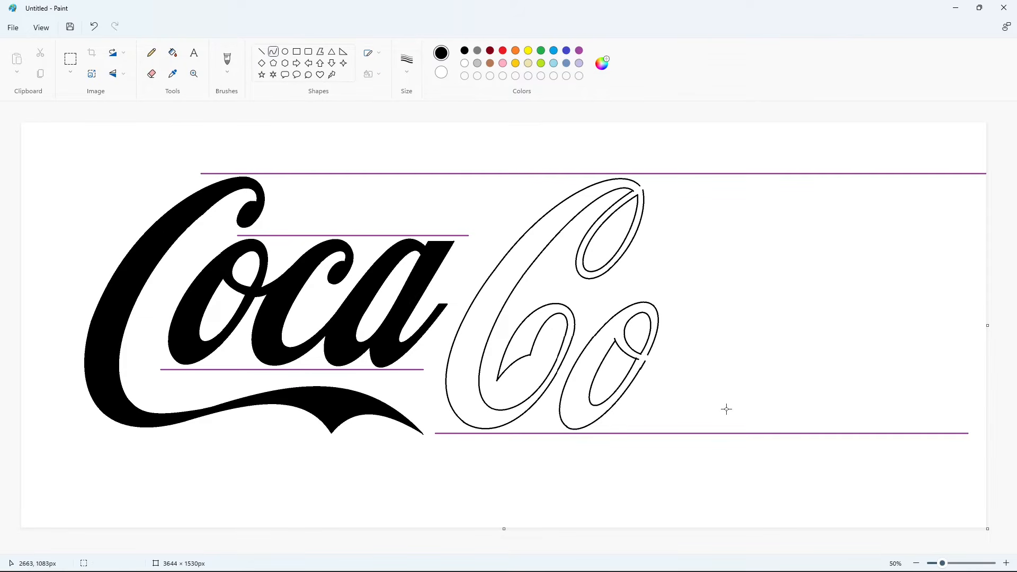
# Draw the short connector from the o and the outer left and right edges of a tall slanted l
pyautogui.click(651, 356)
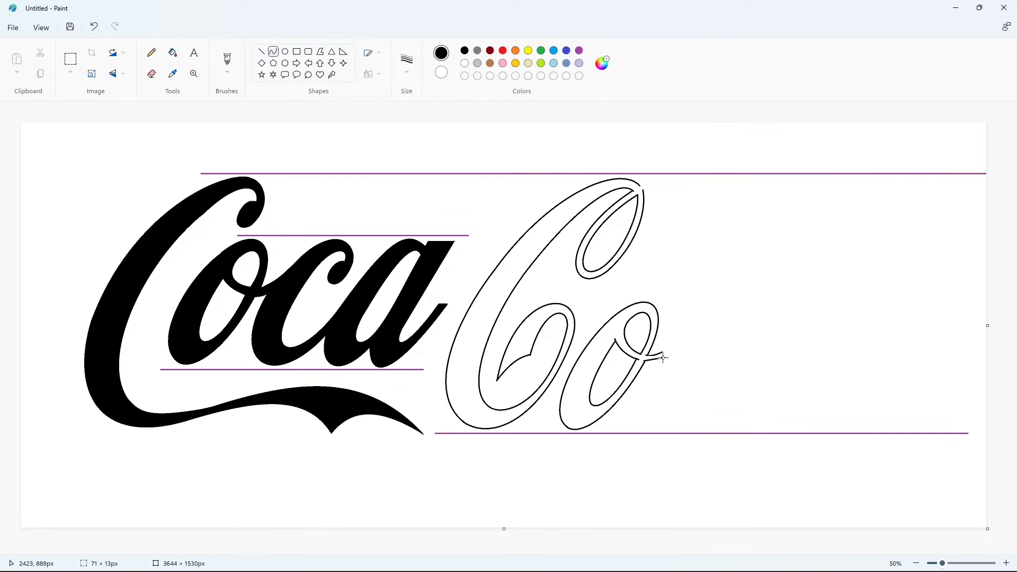
pyautogui.click(657, 361)
pyautogui.moveTo(661, 353); pyautogui.dragTo(807, 180)
pyautogui.moveTo(731, 265)
pyautogui.mouseDown()
pyautogui.moveTo(720, 238)
pyautogui.moveTo(788, 181)
pyautogui.moveTo(800, 218)
pyautogui.moveTo(789, 249)
pyautogui.moveTo(824, 190)
pyautogui.moveTo(811, 212)
pyautogui.mouseUp()
pyautogui.hotkey('ctrl', 'z')
pyautogui.moveTo(813, 197)
pyautogui.mouseDown()
pyautogui.moveTo(824, 184)
pyautogui.moveTo(690, 347)
pyautogui.mouseUp()
pyautogui.click(863, 210)
pyautogui.moveTo(739, 292)
pyautogui.mouseDown()
pyautogui.moveTo(780, 267)
pyautogui.moveTo(765, 293)
pyautogui.moveTo(809, 248)
pyautogui.mouseUp()
# Draw the inner loop edges of the l, leaving a gap on its right side for the ribbon
pyautogui.moveTo(808, 189); pyautogui.dragTo(700, 333)
pyautogui.moveTo(769, 244)
pyautogui.mouseDown()
pyautogui.moveTo(775, 202)
pyautogui.moveTo(719, 280)
pyautogui.mouseUp()
pyautogui.click(912, 265)
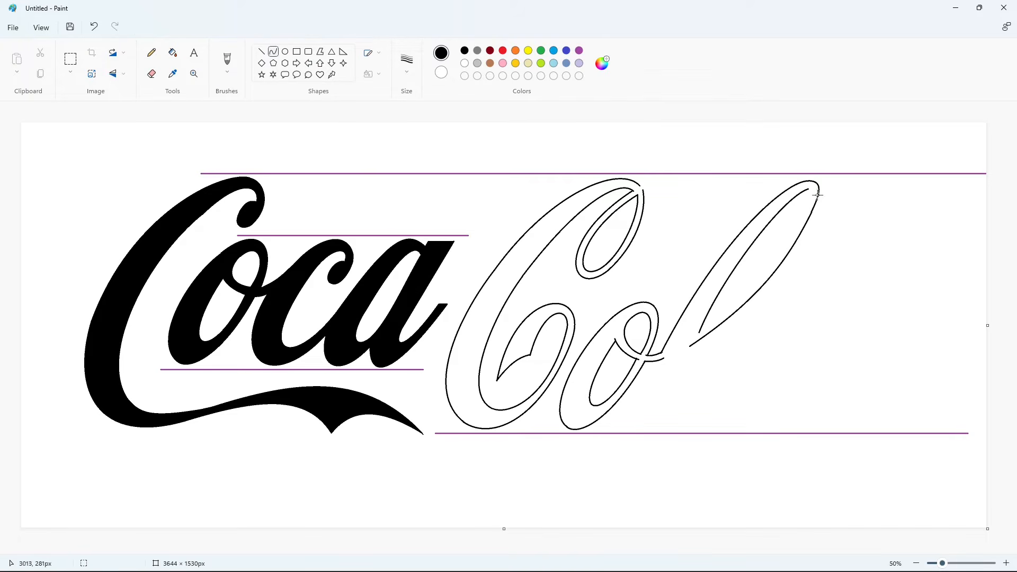
pyautogui.moveTo(809, 191)
pyautogui.mouseDown()
pyautogui.moveTo(799, 222)
pyautogui.moveTo(815, 194)
pyautogui.mouseUp()
pyautogui.click(865, 212)
pyautogui.moveTo(698, 333); pyautogui.dragTo(791, 241)
pyautogui.moveTo(766, 266); pyautogui.dragTo(764, 277)
pyautogui.click(858, 257)
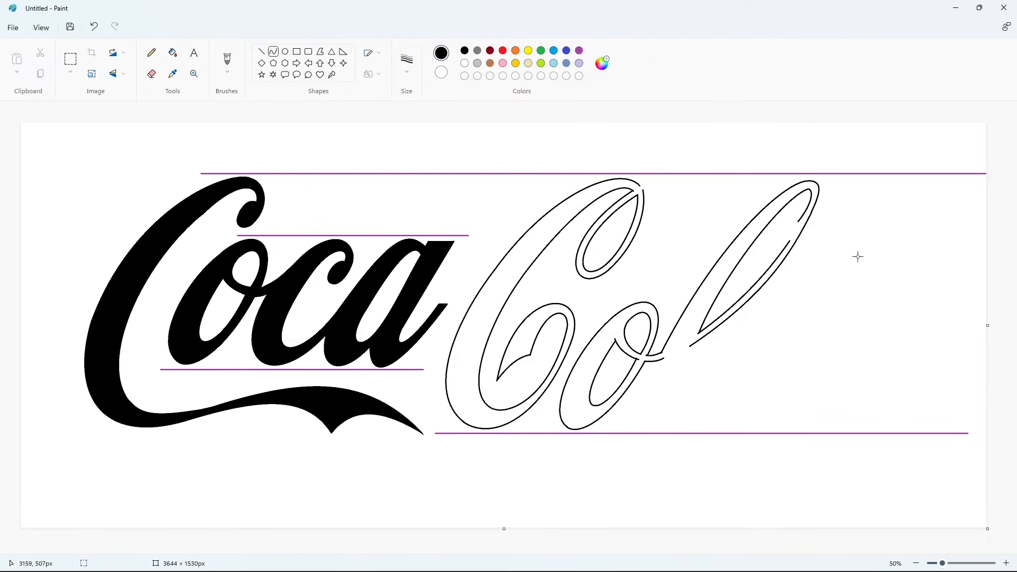
# Draw the upper and lower wavy edges of a ribbon from the second C's top loop towards the l
pyautogui.moveTo(641, 186); pyautogui.dragTo(751, 211)
pyautogui.moveTo(698, 183); pyautogui.dragTo(746, 210)
pyautogui.hotkey('ctrl', 'z')
pyautogui.moveTo(684, 191)
pyautogui.mouseDown()
pyautogui.moveTo(686, 166)
pyautogui.moveTo(733, 233)
pyautogui.moveTo(666, 185)
pyautogui.mouseUp()
pyautogui.moveTo(699, 190); pyautogui.dragTo(697, 211)
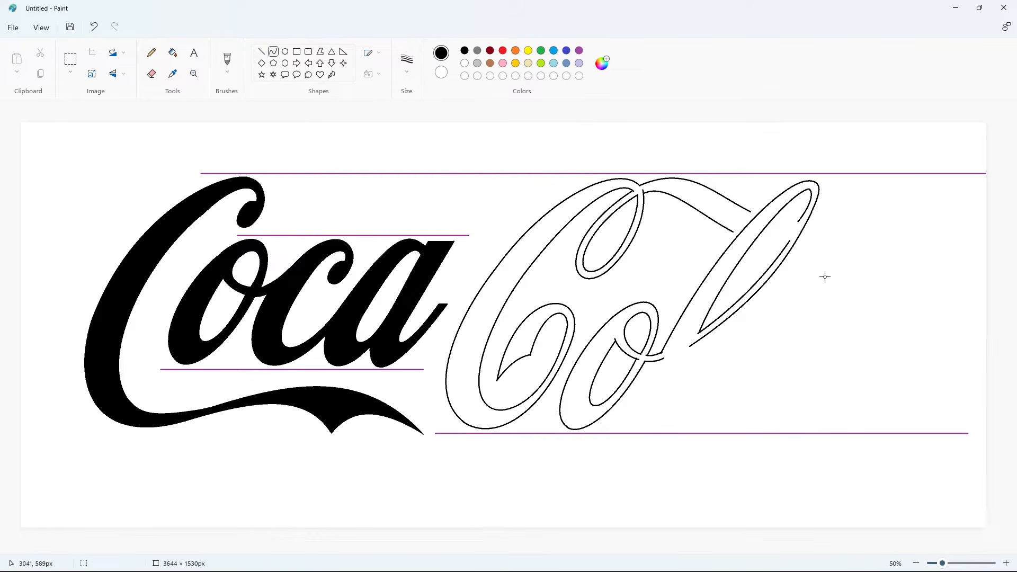
# Close the ribbon's end with a straight line about 67 × 72 px and add a parallel short line inside the l
pyautogui.click(1007, 563)
pyautogui.moveTo(451, 550); pyautogui.dragTo(584, 551)
pyautogui.click(261, 52)
pyautogui.moveTo(648, 340); pyautogui.dragTo(684, 303)
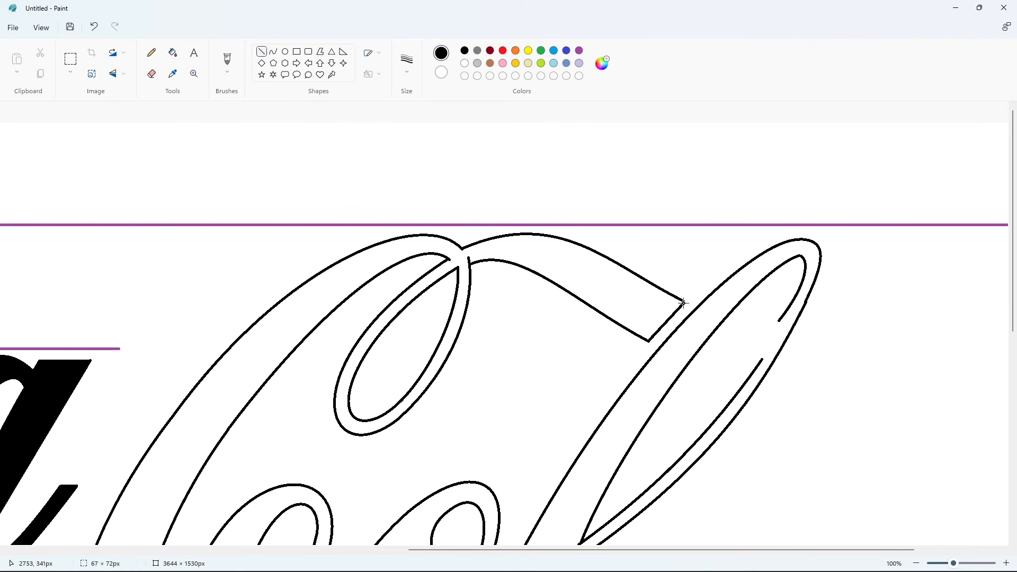
pyautogui.click(916, 564)
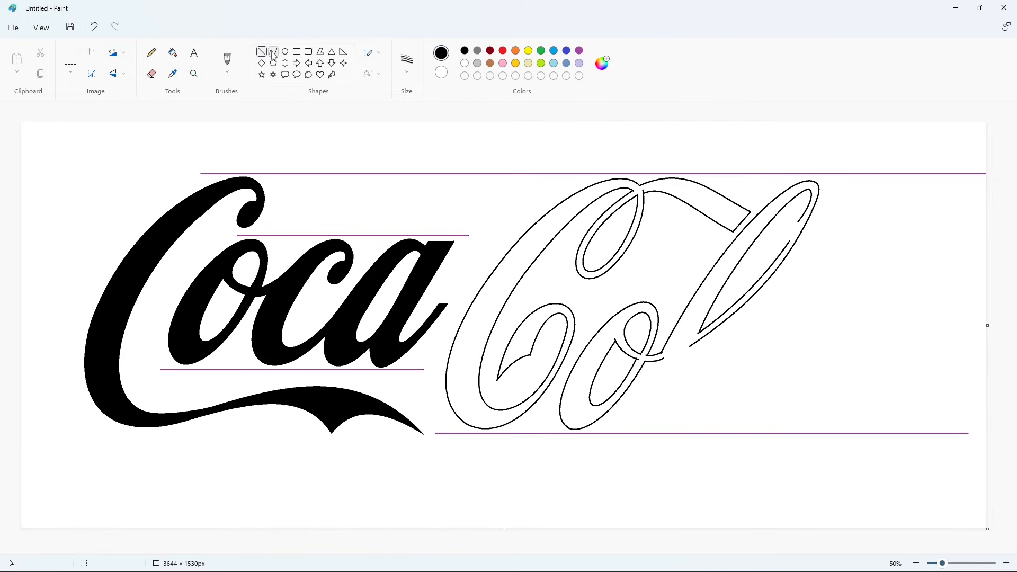
pyautogui.moveTo(772, 231); pyautogui.dragTo(762, 241)
# Recolour the l's inner outline purple with the Fill tool
pyautogui.click(274, 52)
pyautogui.click(172, 53)
pyautogui.click(579, 50)
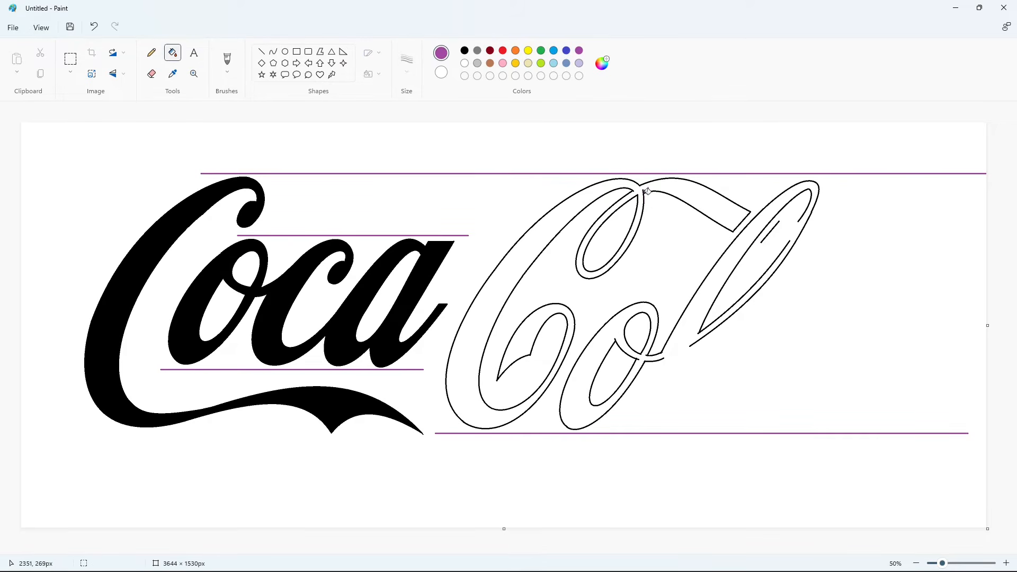
pyautogui.click(666, 196)
pyautogui.hotkey('ctrl', 'z')
pyautogui.click(705, 329)
pyautogui.click(273, 52)
pyautogui.click(464, 50)
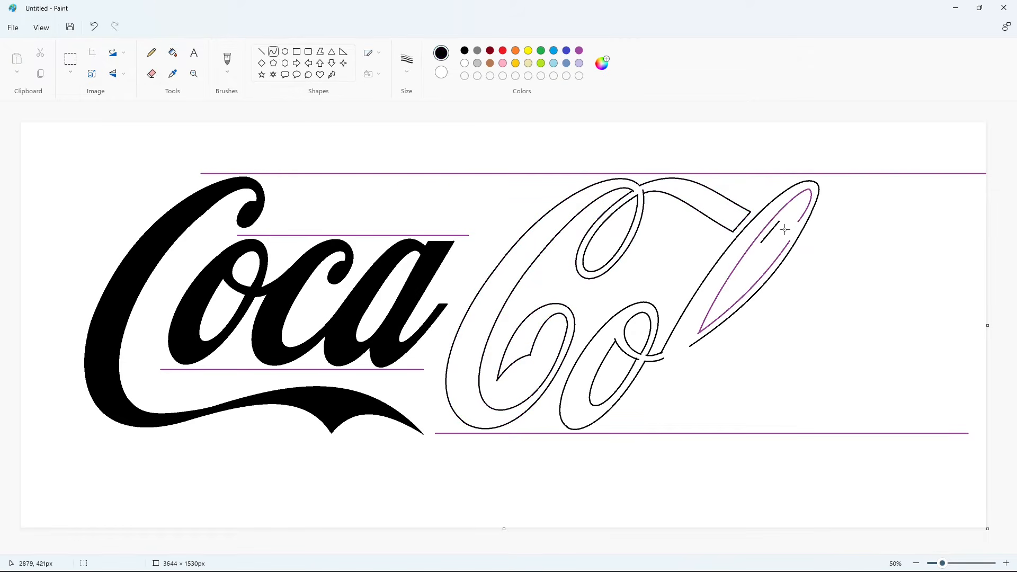
pyautogui.moveTo(780, 222); pyautogui.dragTo(873, 179)
pyautogui.moveTo(815, 207)
pyautogui.mouseDown()
pyautogui.moveTo(819, 218)
pyautogui.moveTo(853, 208)
pyautogui.mouseUp()
pyautogui.moveTo(762, 242); pyautogui.dragTo(873, 179)
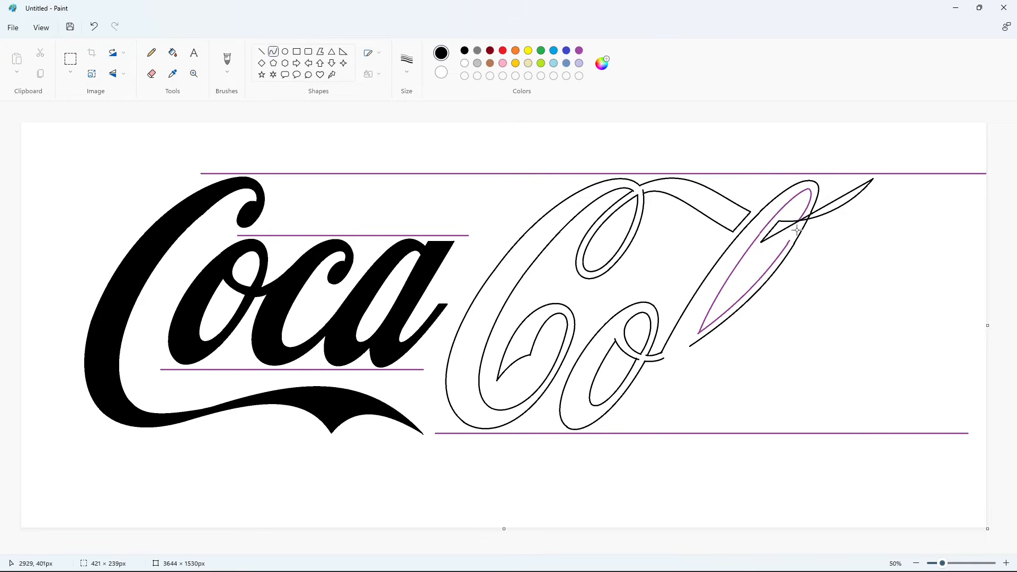
pyautogui.moveTo(797, 230); pyautogui.dragTo(802, 247)
pyautogui.moveTo(839, 219); pyautogui.dragTo(843, 229)
pyautogui.click(891, 272)
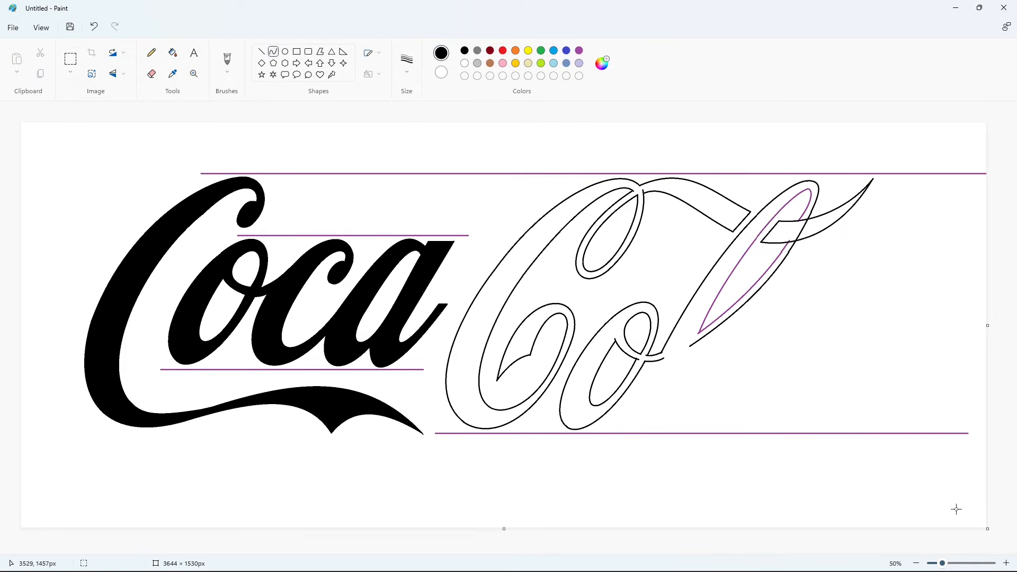
pyautogui.hotkey('ctrl', 'z')
pyautogui.hotkey('ctrl', 'z')
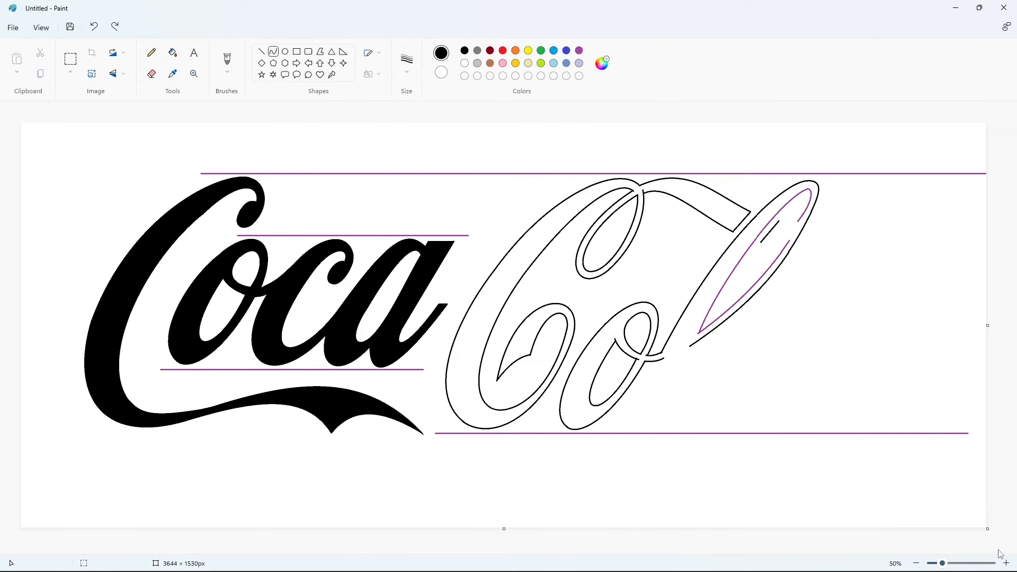
# Recolour the connected outer outline of the o and l purple with the Fill tool
pyautogui.click(172, 52)
pyautogui.click(580, 51)
pyautogui.click(821, 184)
# Draw the ribbon tail's upper and lower black curves from the short line inside the l to a pointed tip at its upper right
pyautogui.click(274, 53)
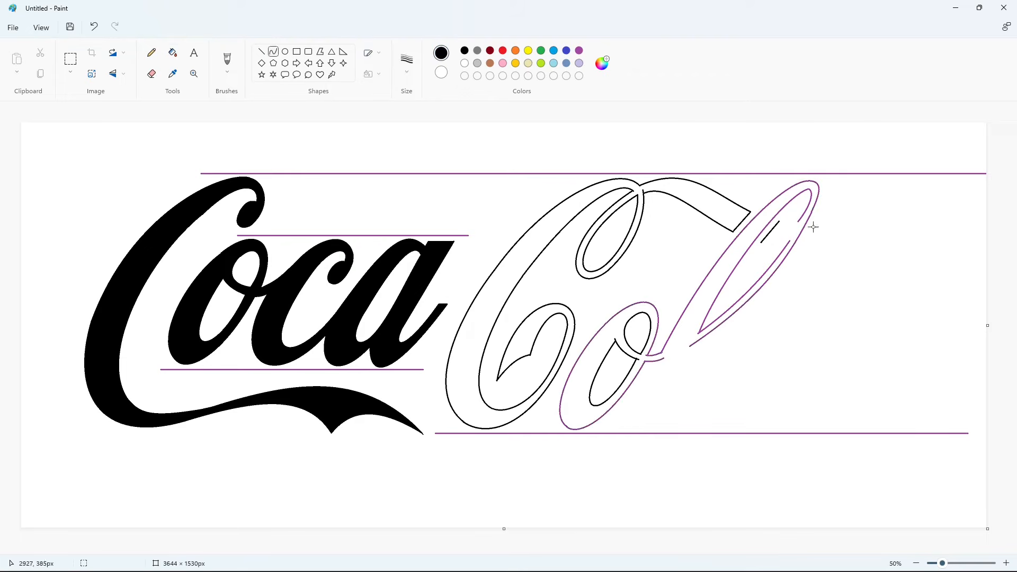
pyautogui.moveTo(779, 220); pyautogui.dragTo(873, 179)
pyautogui.moveTo(821, 207); pyautogui.dragTo(814, 224)
pyautogui.click(841, 211)
pyautogui.click(900, 273)
pyautogui.moveTo(899, 273); pyautogui.dragTo(846, 197)
pyautogui.hotkey('ctrl', 'z')
pyautogui.moveTo(761, 242); pyautogui.dragTo(873, 179)
pyautogui.moveTo(829, 202)
pyautogui.mouseDown()
pyautogui.moveTo(838, 208)
pyautogui.moveTo(800, 246)
pyautogui.moveTo(848, 227)
pyautogui.mouseUp()
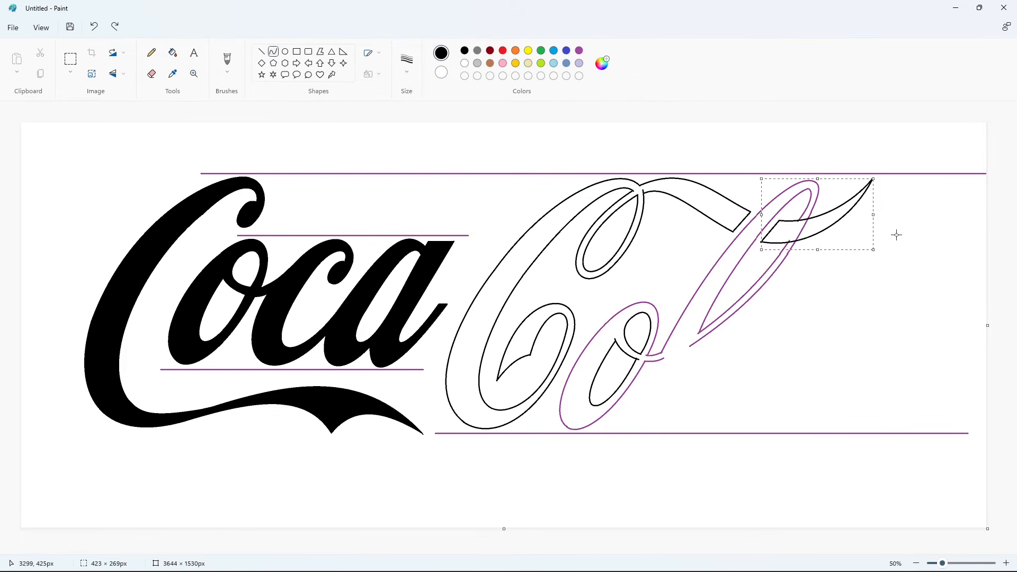
pyautogui.click(897, 235)
# Fill the ribbon tail's section over the l purple and refill it white to clear the crossing outlines
pyautogui.click(1006, 564)
pyautogui.moveTo(487, 552); pyautogui.dragTo(921, 485)
pyautogui.scroll(-2, 600, 312)
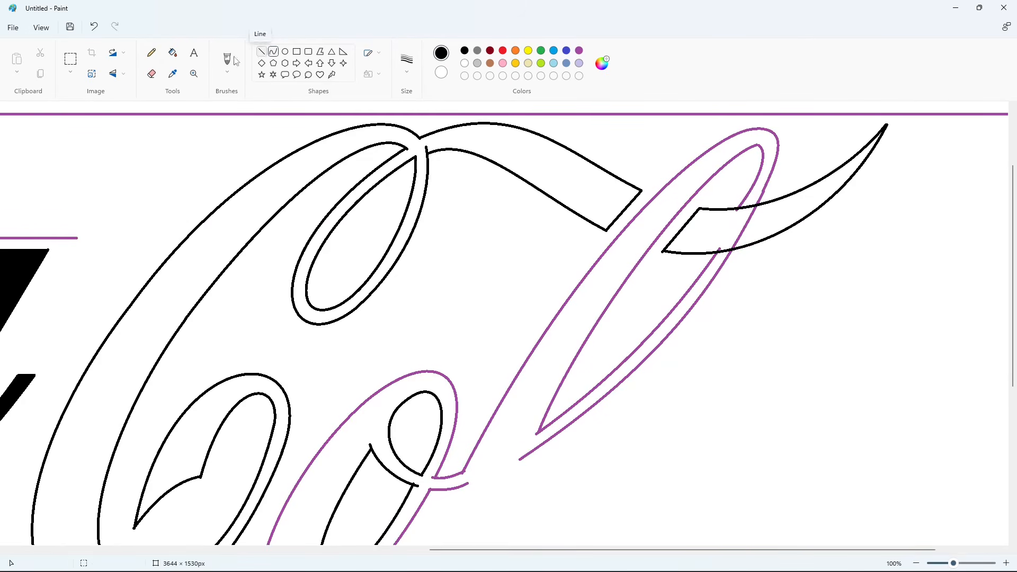
pyautogui.click(173, 54)
pyautogui.click(580, 51)
pyautogui.click(692, 243)
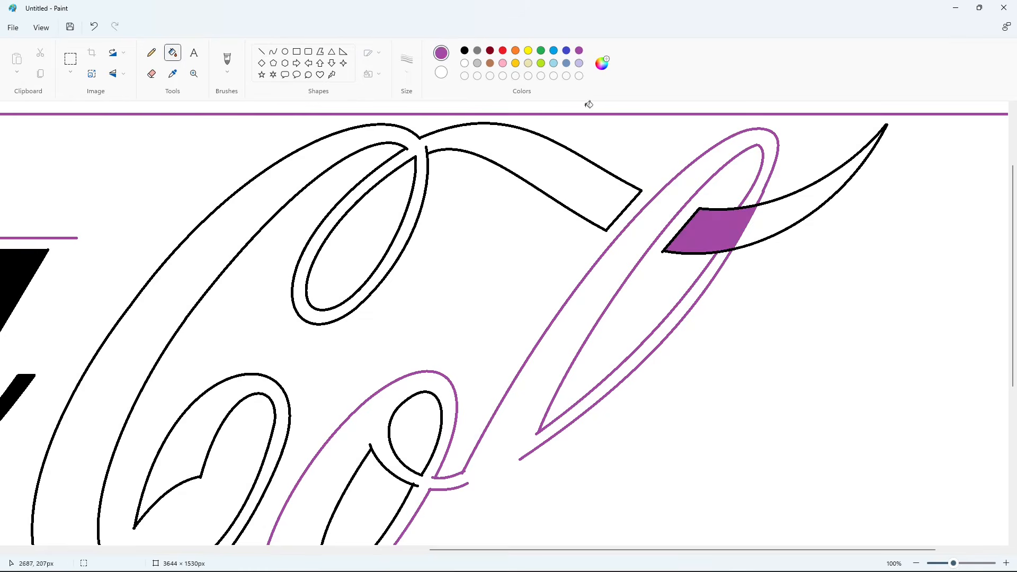
pyautogui.click(465, 64)
pyautogui.click(727, 222)
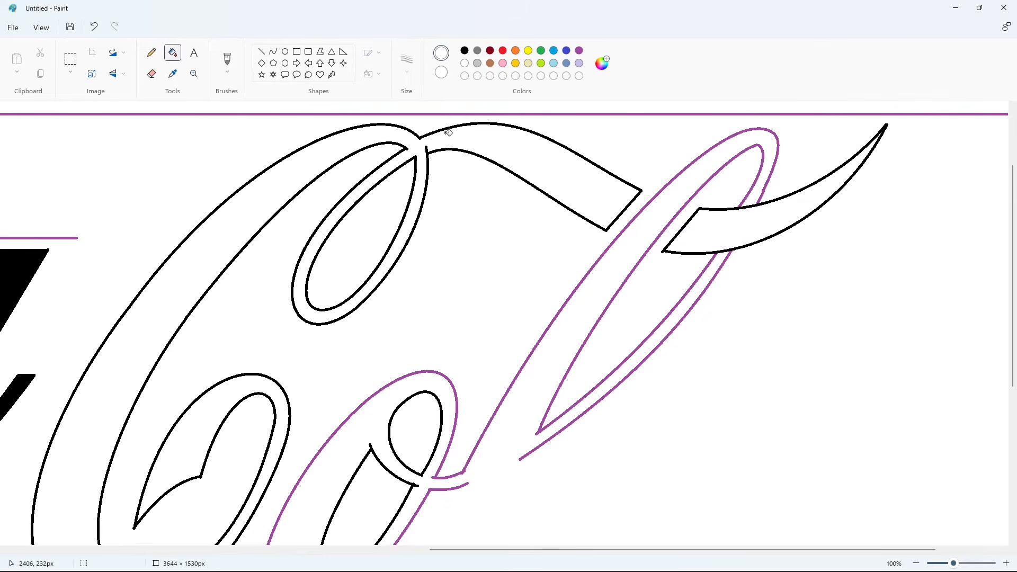
# Draw short black lines across the l's thin stroke just above and just below the ribbon tail
pyautogui.click(261, 51)
pyautogui.click(465, 50)
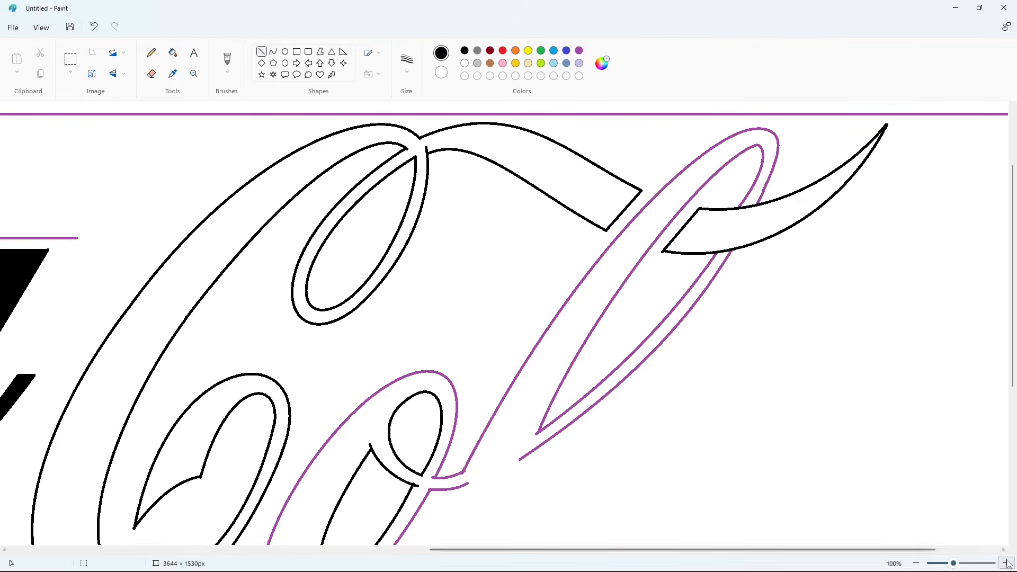
pyautogui.click(917, 563)
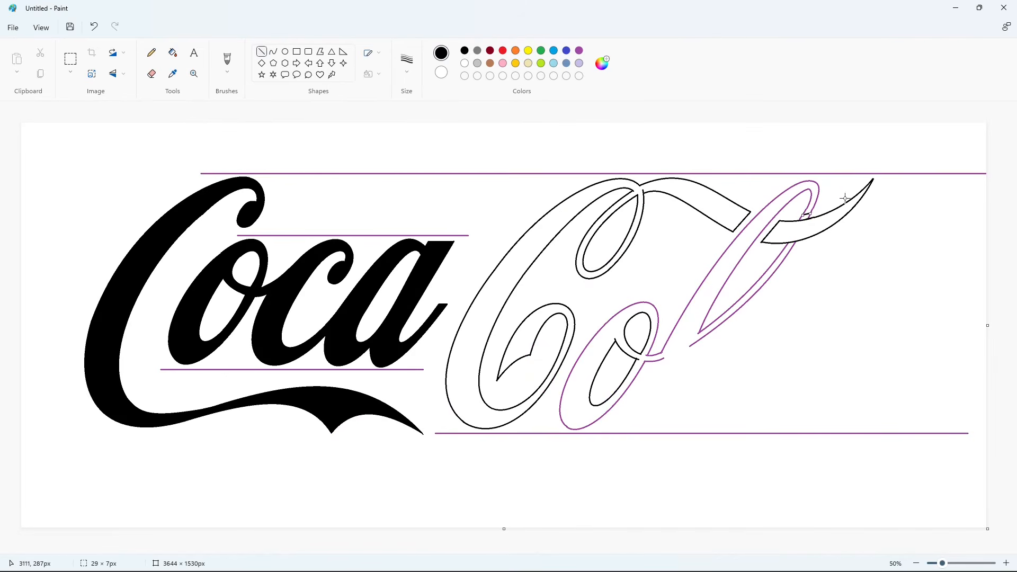
pyautogui.click(1005, 564)
pyautogui.moveTo(509, 550); pyautogui.dragTo(929, 551)
pyautogui.scroll(4, 908, 502)
pyautogui.scroll(-2, 910, 503)
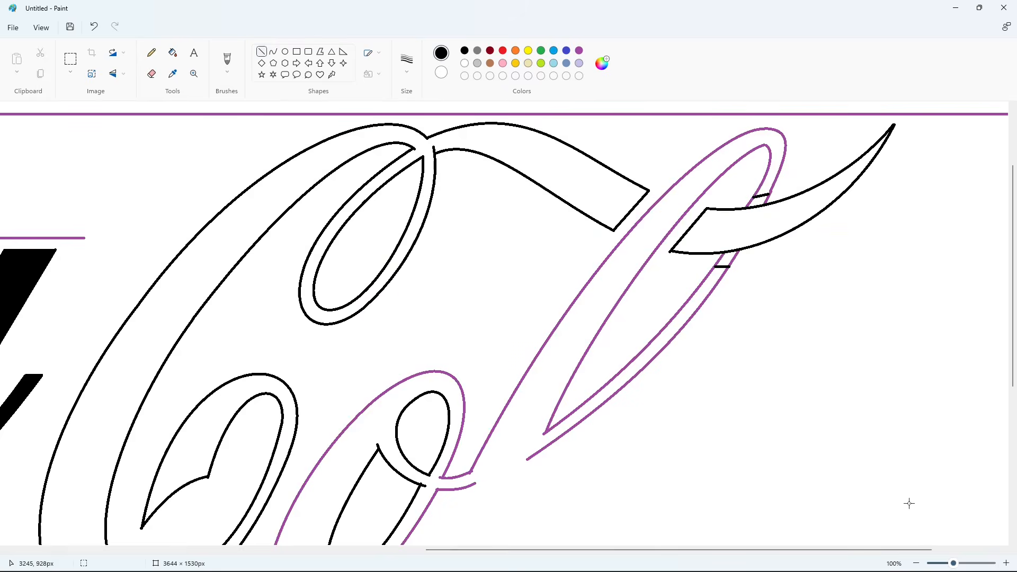
pyautogui.scroll(2, 422, 105)
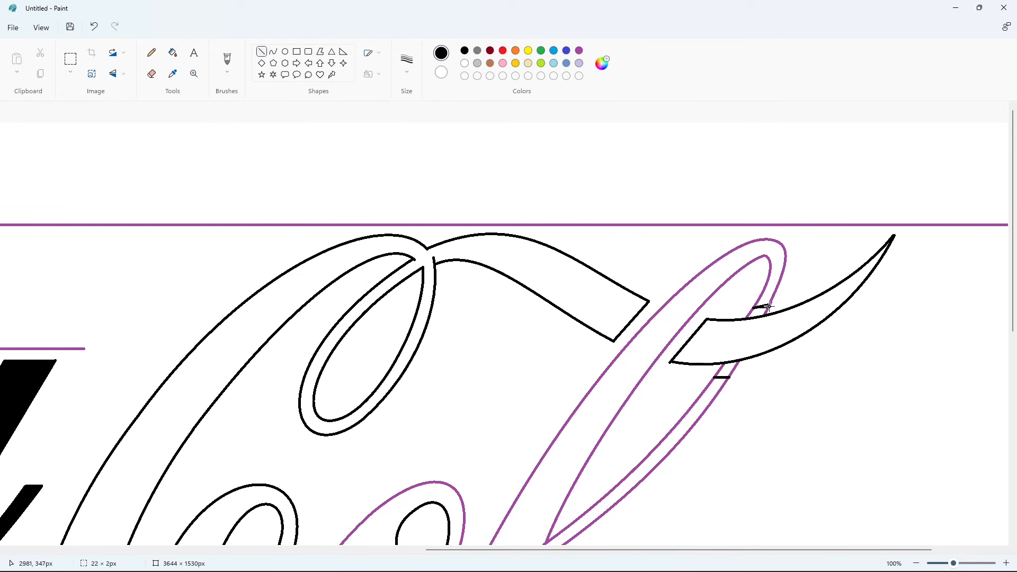
# Fill the l's gaps between the short black lines and the ribbon tail purple and refill them white to clear the outlines
pyautogui.click(173, 53)
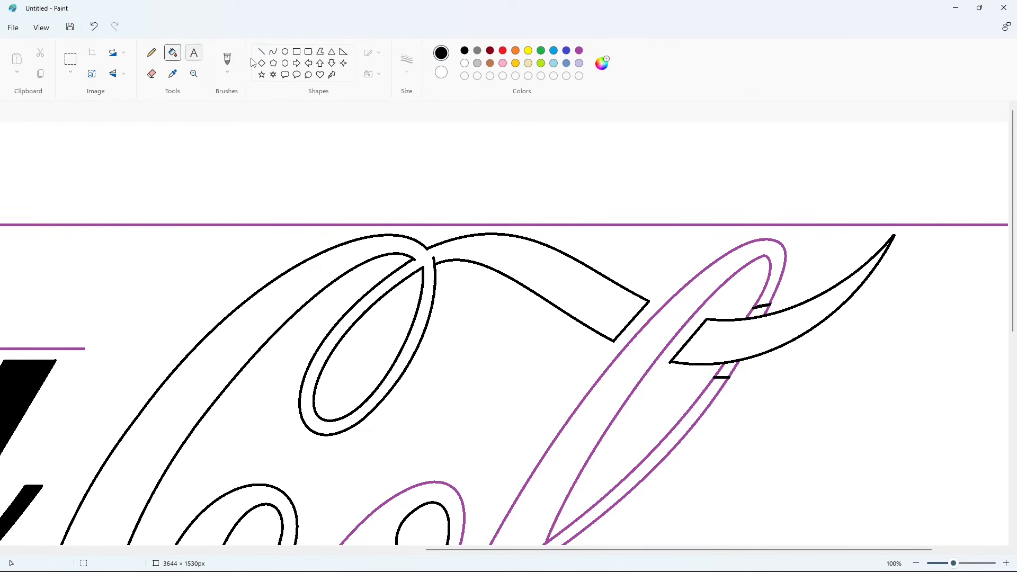
pyautogui.click(580, 50)
pyautogui.click(462, 63)
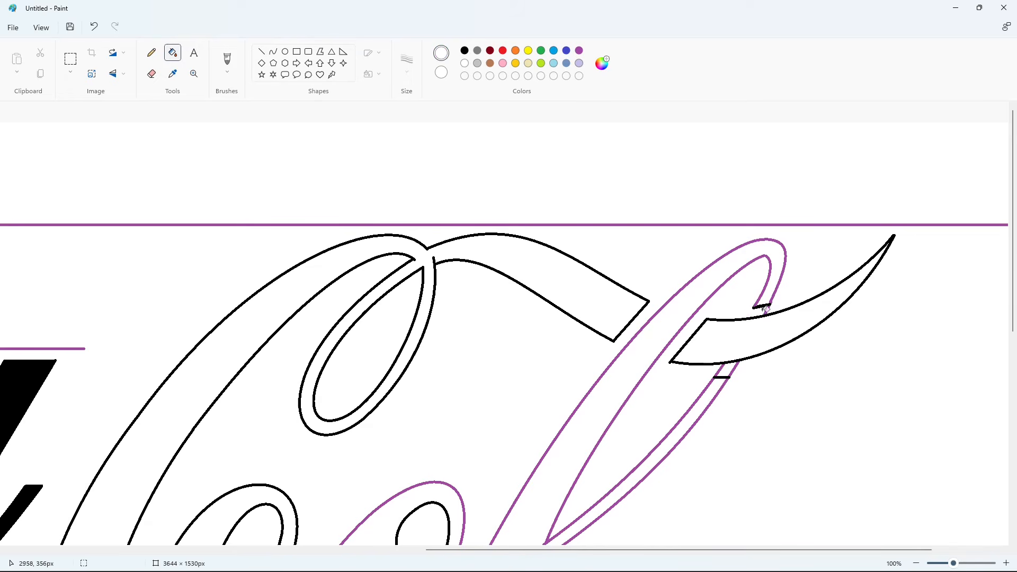
# Recolour the purple outer and inner outlines of the o and l black with the Fill tool
pyautogui.click(465, 51)
pyautogui.click(788, 257)
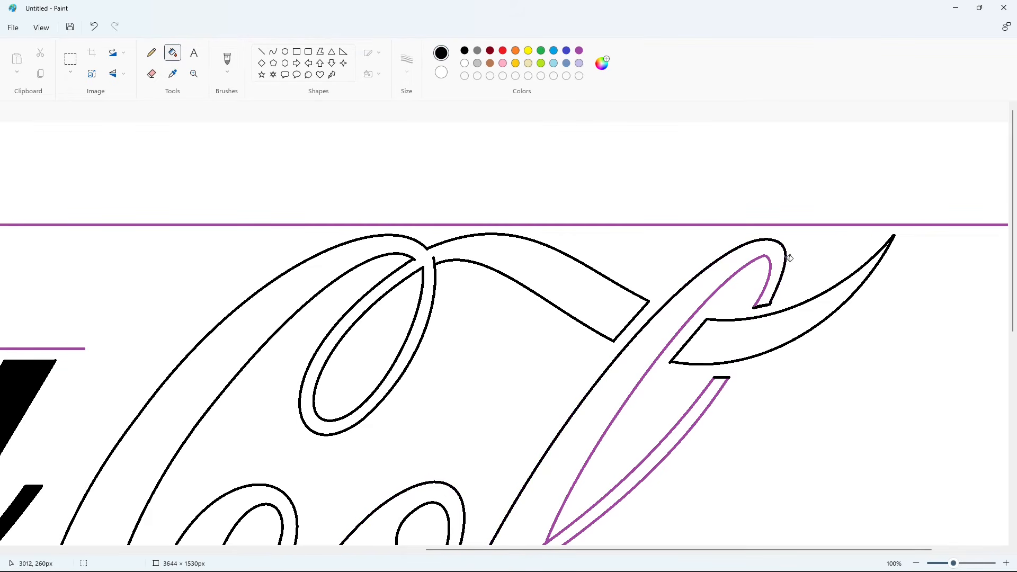
pyautogui.click(773, 263)
pyautogui.click(723, 385)
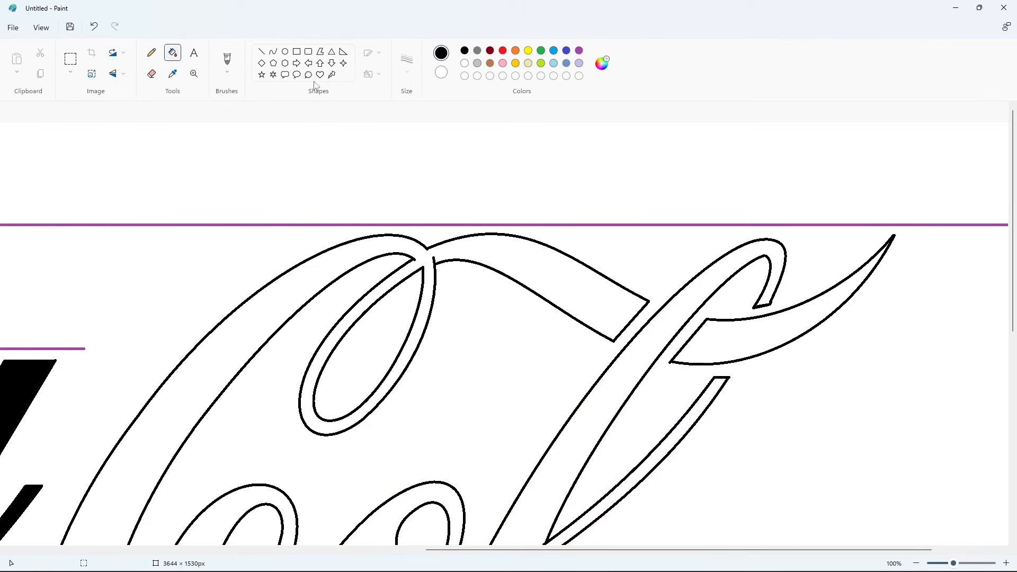
# Trim the overshooting line end at the l's upper hook with a short white line
pyautogui.click(261, 52)
pyautogui.click(465, 63)
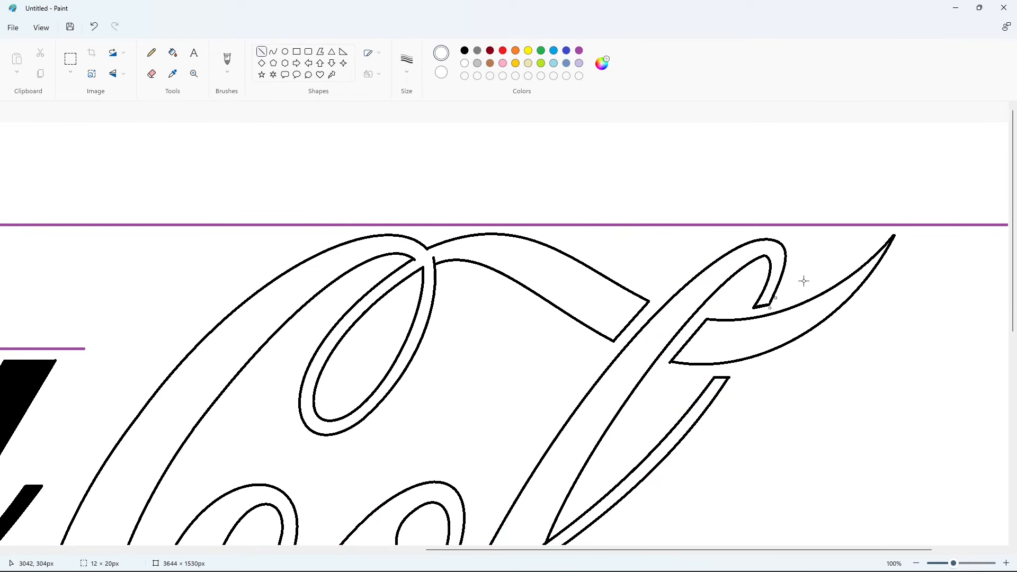
pyautogui.scroll(-4, 794, 390)
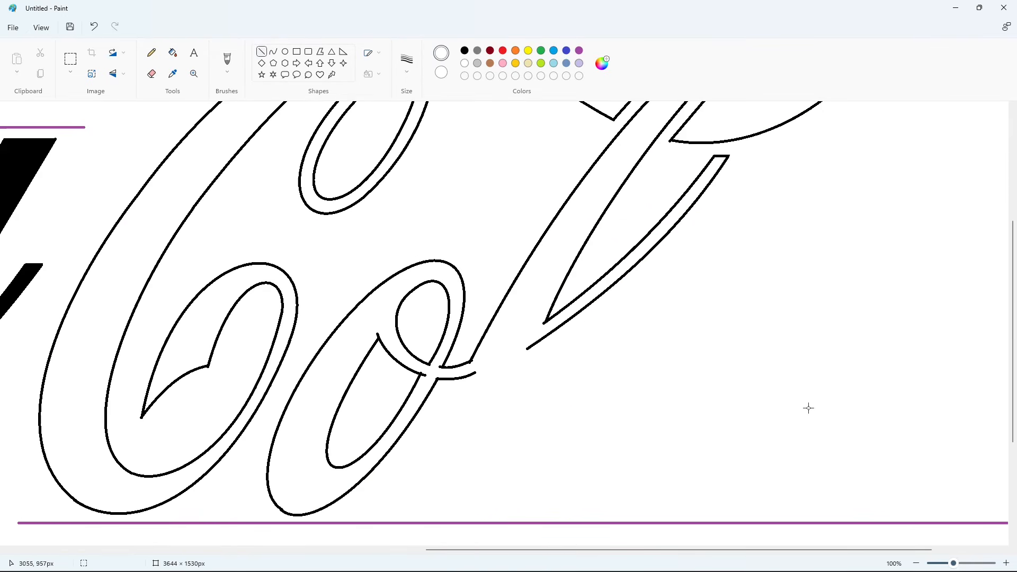
# Draw the l's lower inner and outer curves in black, rounding its base just above the lower purple guideline
pyautogui.click(918, 565)
pyautogui.click(465, 52)
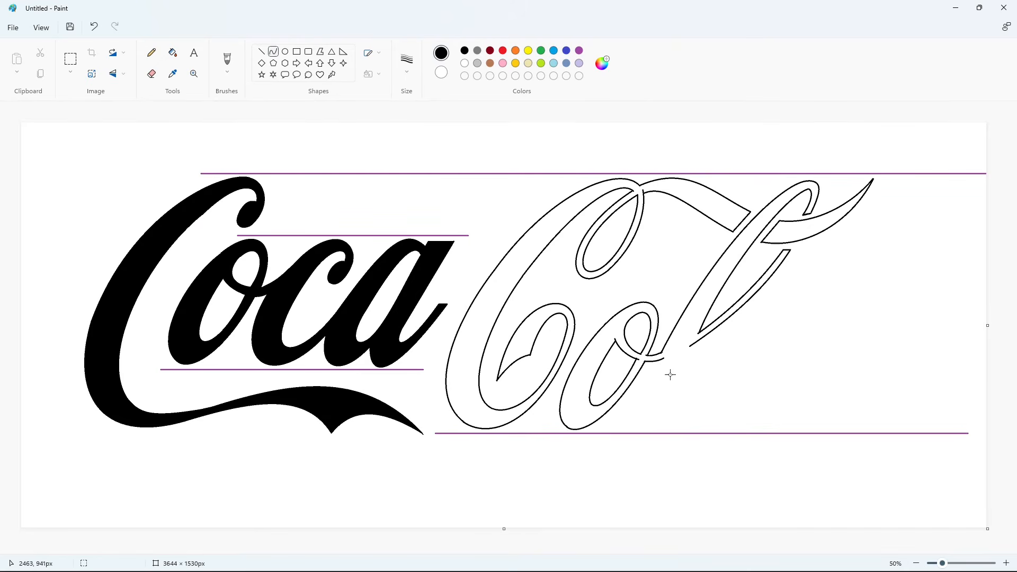
pyautogui.moveTo(691, 345); pyautogui.dragTo(678, 424)
pyautogui.click(732, 416)
pyautogui.moveTo(659, 361); pyautogui.dragTo(662, 453)
pyautogui.hotkey('ctrl', 'z')
pyautogui.moveTo(659, 361); pyautogui.dragTo(697, 404)
pyautogui.moveTo(649, 405); pyautogui.dragTo(659, 449)
pyautogui.moveTo(703, 385); pyautogui.dragTo(796, 312)
pyautogui.moveTo(763, 322); pyautogui.dragTo(779, 291)
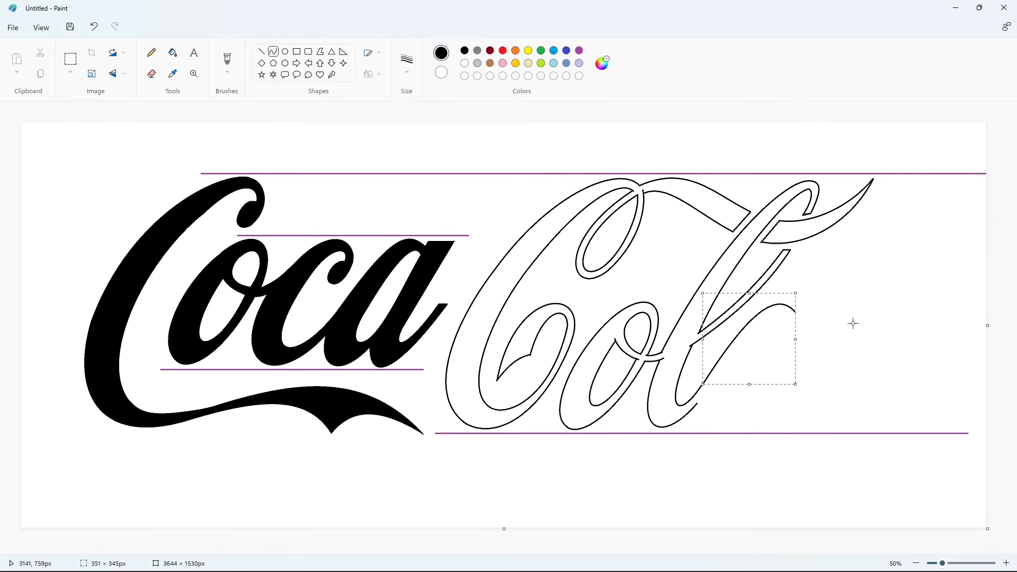
pyautogui.hotkey('ctrl', 'z')
# Draw the a's upper curve rising from the l's base, plus straight lines for its notch, flat top and outer stem edge
pyautogui.moveTo(704, 383); pyautogui.dragTo(798, 312)
pyautogui.moveTo(753, 341)
pyautogui.mouseDown()
pyautogui.moveTo(758, 300)
pyautogui.moveTo(785, 293)
pyautogui.mouseUp()
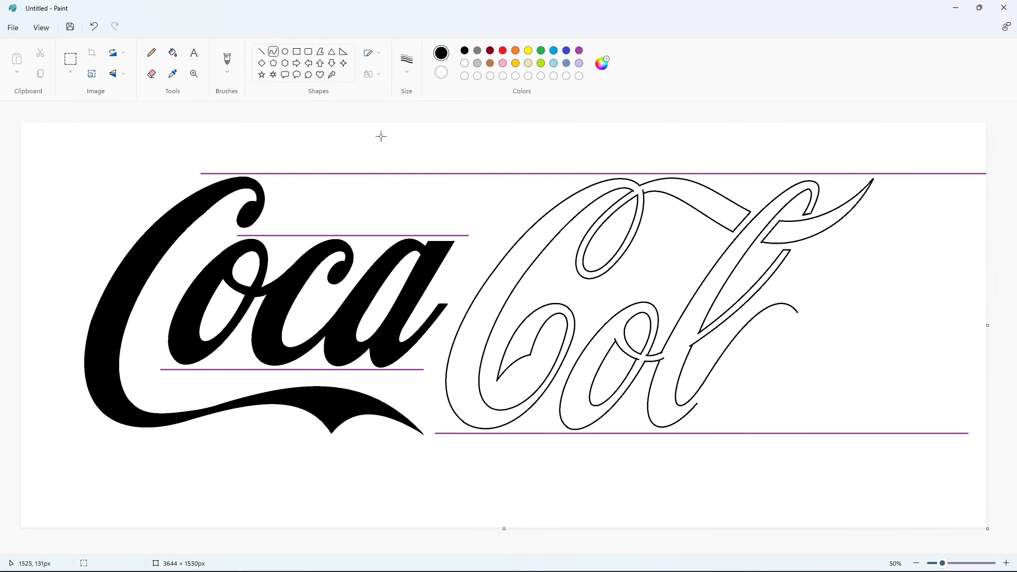
pyautogui.click(262, 52)
pyautogui.moveTo(798, 312)
pyautogui.mouseDown()
pyautogui.moveTo(828, 306)
pyautogui.moveTo(777, 391)
pyautogui.moveTo(810, 372)
pyautogui.moveTo(763, 414)
pyautogui.moveTo(787, 408)
pyautogui.mouseUp()
pyautogui.click(867, 334)
# Draw the a's inner tail curve, cap the tail with a short line, and add the two rounded bottom curves above the guideline
pyautogui.click(274, 51)
pyautogui.click(851, 402)
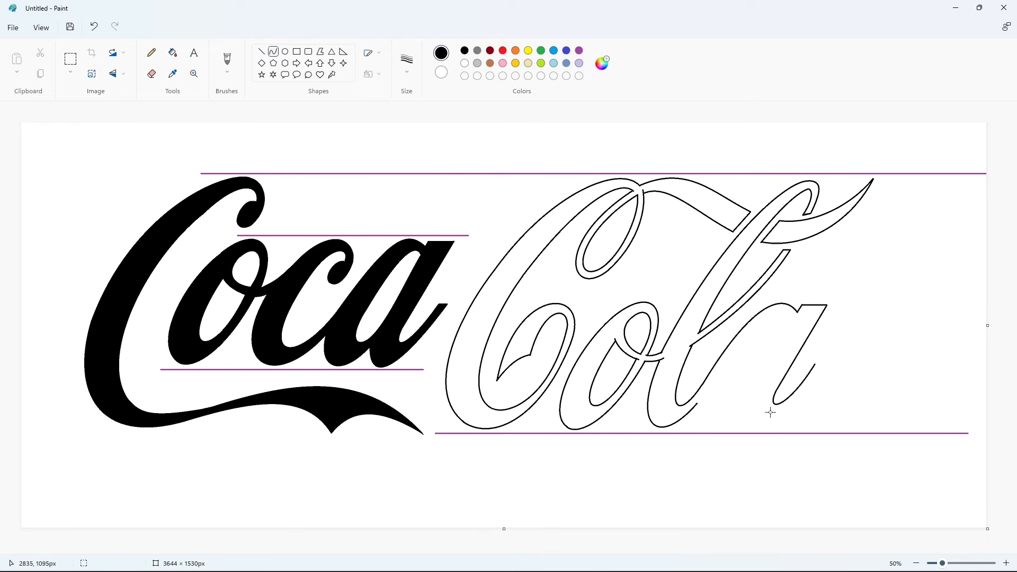
pyautogui.click(262, 52)
pyautogui.click(273, 51)
pyautogui.moveTo(697, 403)
pyautogui.mouseDown()
pyautogui.moveTo(742, 408)
pyautogui.moveTo(699, 430)
pyautogui.moveTo(721, 431)
pyautogui.moveTo(820, 365)
pyautogui.mouseUp()
pyautogui.click(847, 422)
pyautogui.moveTo(773, 390)
pyautogui.mouseDown()
pyautogui.moveTo(745, 439)
pyautogui.moveTo(782, 428)
pyautogui.mouseUp()
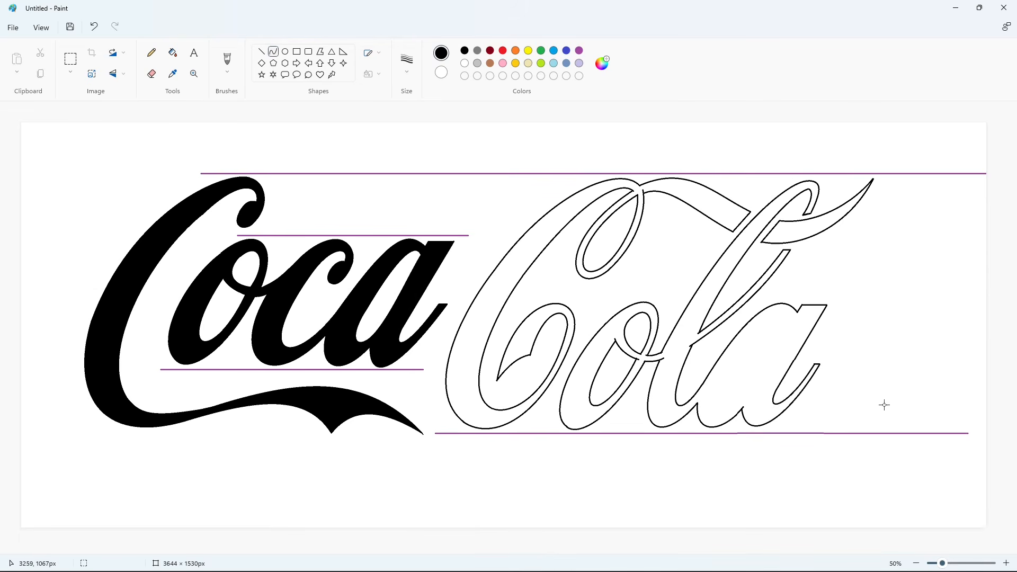
# Outline the a's inner opening with a slanted line about 131 × 219 px and curves around its top and base
pyautogui.click(261, 51)
pyautogui.moveTo(793, 322); pyautogui.dragTo(758, 380)
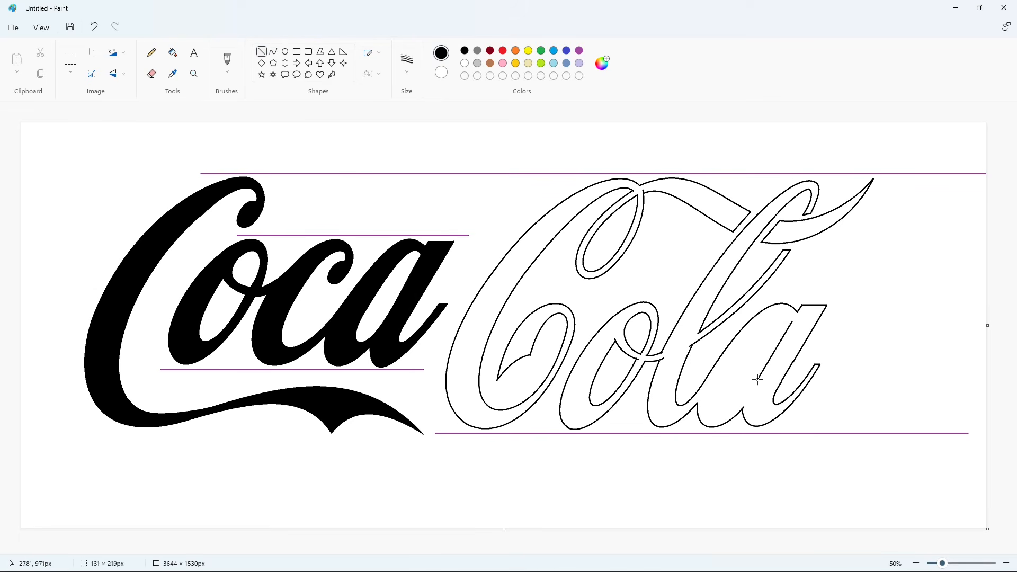
pyautogui.click(273, 51)
pyautogui.moveTo(792, 322)
pyautogui.mouseDown()
pyautogui.moveTo(735, 376)
pyautogui.moveTo(797, 310)
pyautogui.mouseUp()
pyautogui.moveTo(755, 347); pyautogui.dragTo(771, 309)
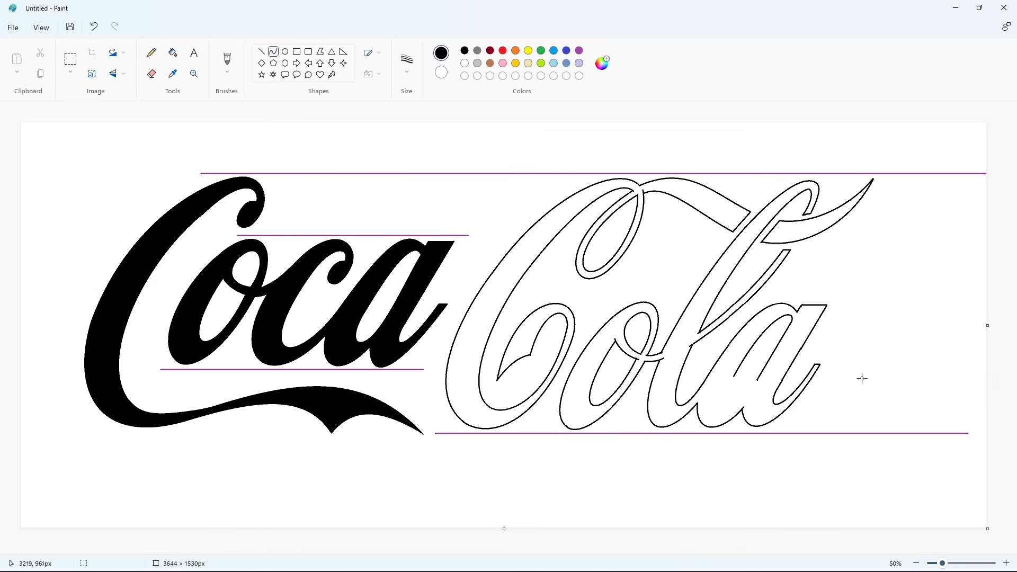
pyautogui.moveTo(735, 376)
pyautogui.mouseDown()
pyautogui.moveTo(758, 381)
pyautogui.moveTo(730, 411)
pyautogui.moveTo(732, 402)
pyautogui.mouseUp()
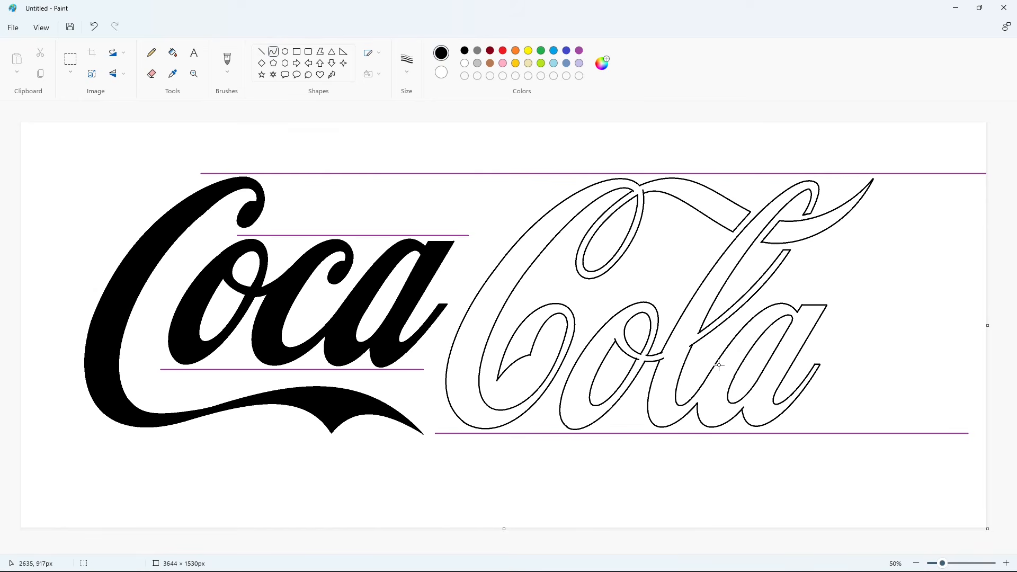
# Draw a small slanted parallelogram hyphen with black lines between the words Coca and Cola
pyautogui.click(262, 52)
pyautogui.moveTo(471, 240); pyautogui.dragTo(454, 268)
pyautogui.moveTo(495, 238)
pyautogui.mouseDown()
pyautogui.moveTo(475, 270)
pyautogui.moveTo(495, 240)
pyautogui.mouseUp()
pyautogui.click(462, 244)
pyautogui.click(492, 249)
pyautogui.click(513, 245)
# Fill the hyphen, the letters of Cola and the ribbon tail with black
pyautogui.click(172, 52)
pyautogui.click(473, 250)
pyautogui.click(519, 257)
pyautogui.click(623, 326)
pyautogui.click(827, 218)
# Trim the hyphen's overshooting line ends with white lines and fill the leftover stubs below it white
pyautogui.click(1007, 563)
pyautogui.hscroll(5, 556, 477)
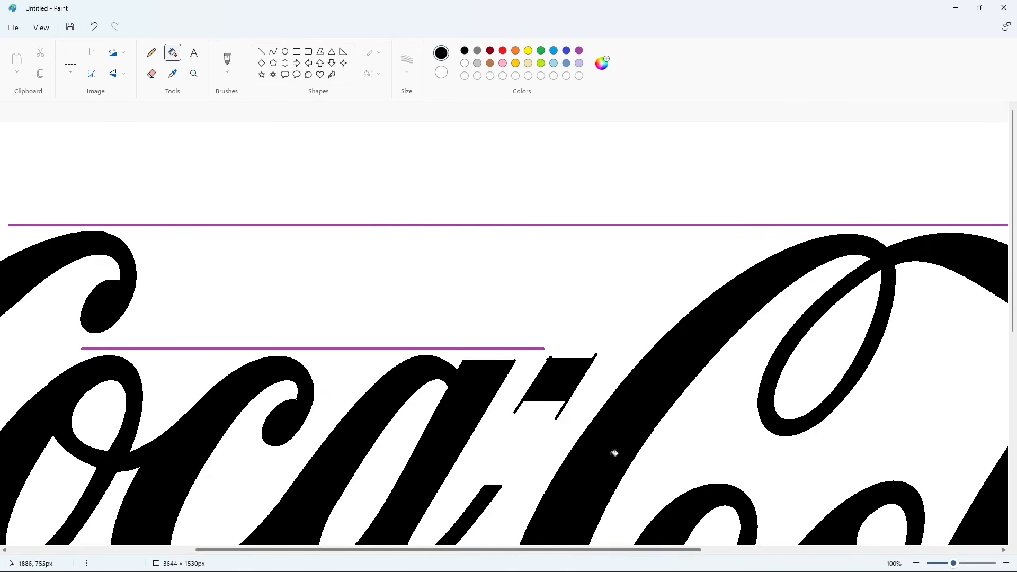
pyautogui.click(261, 51)
pyautogui.click(465, 63)
pyautogui.moveTo(544, 357); pyautogui.dragTo(606, 357)
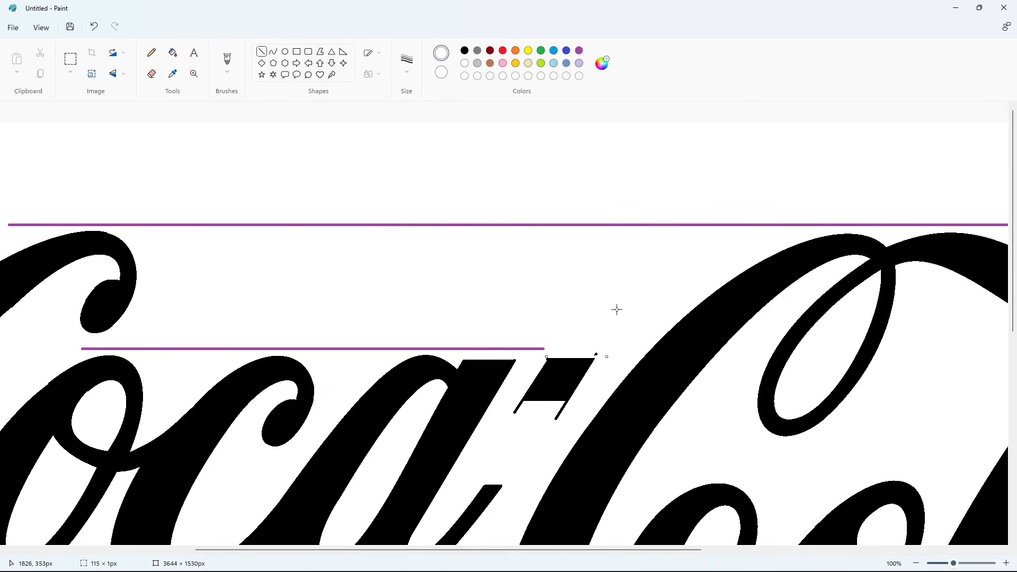
pyautogui.click(616, 310)
pyautogui.moveTo(514, 404); pyautogui.dragTo(545, 403)
pyautogui.click(623, 334)
pyautogui.click(173, 52)
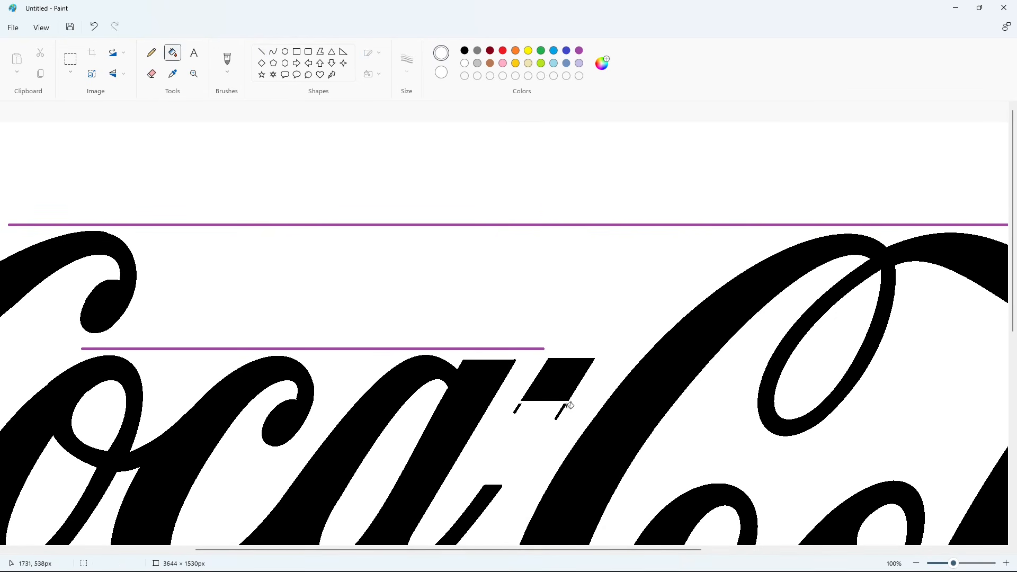
# Smooth the nick on the inner edge of Cola's a with a short black line
pyautogui.moveTo(663, 547); pyautogui.dragTo(884, 548)
pyautogui.scroll(-5, 697, 472)
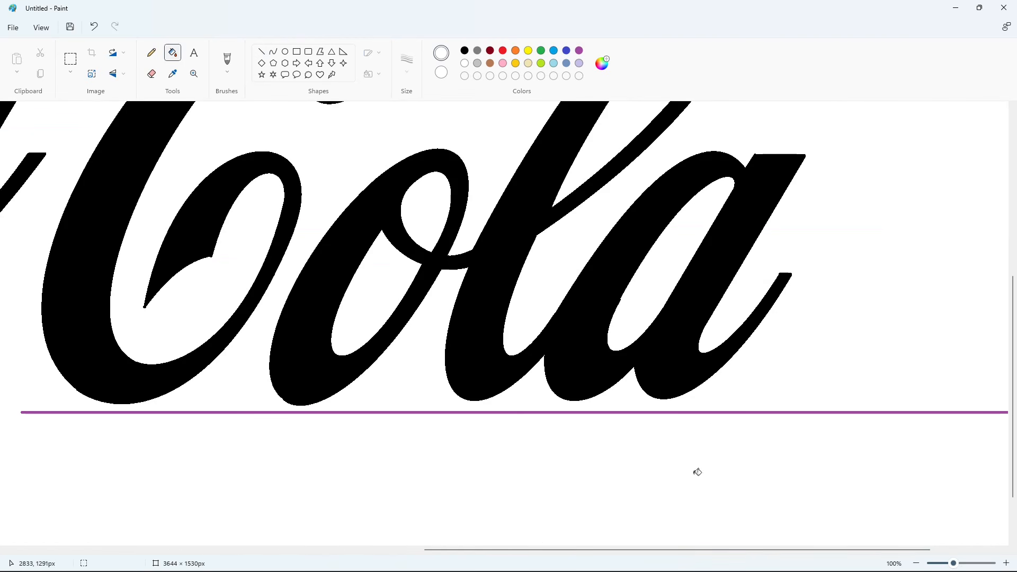
pyautogui.click(262, 52)
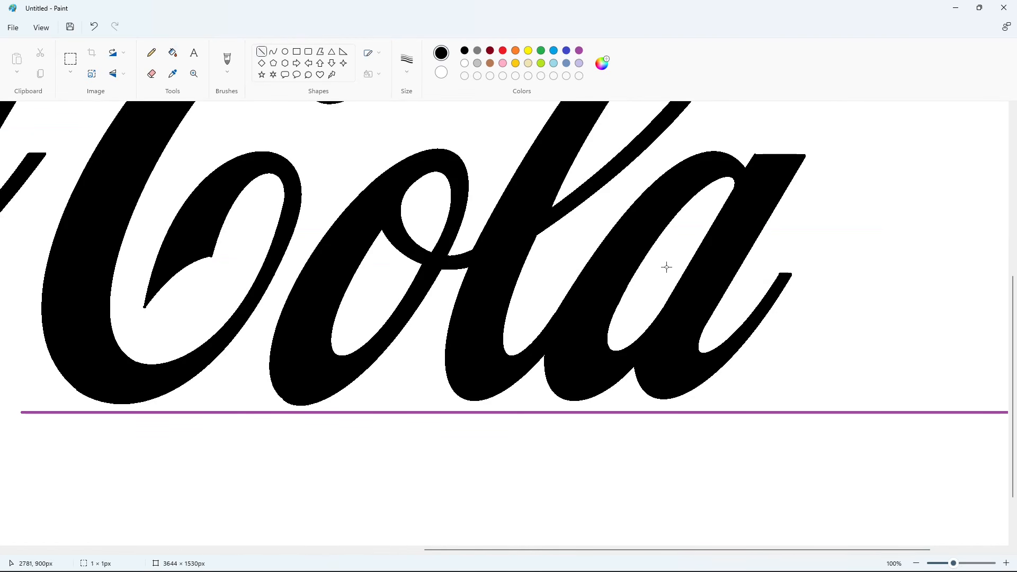
# Clean up the inner tip of Cola's C and the top edge of the a with short white lines
pyautogui.click(464, 63)
pyautogui.moveTo(144, 300); pyautogui.dragTo(143, 315)
pyautogui.click(175, 307)
pyautogui.scroll(2, 824, 400)
pyautogui.moveTo(765, 262); pyautogui.dragTo(808, 261)
pyautogui.click(874, 279)
pyautogui.scroll(2, 874, 280)
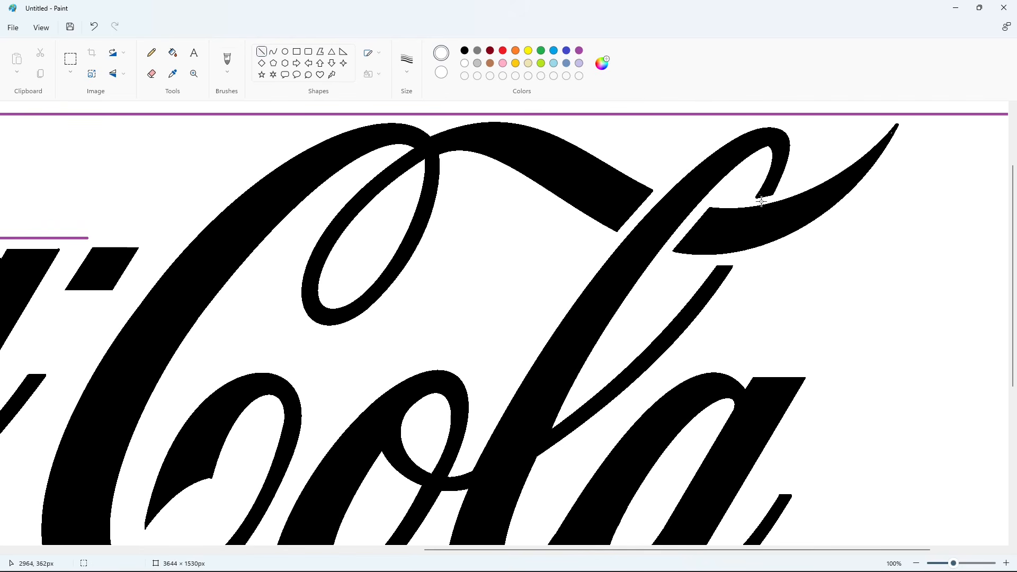
# Remove the four purple guidelines by filling them white
pyautogui.click(917, 563)
pyautogui.click(172, 53)
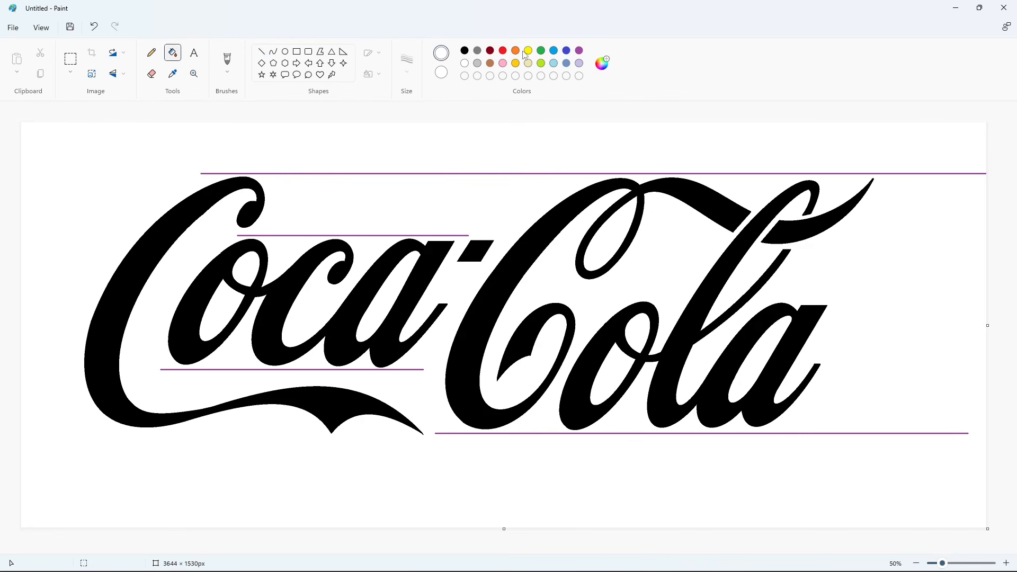
pyautogui.click(454, 174)
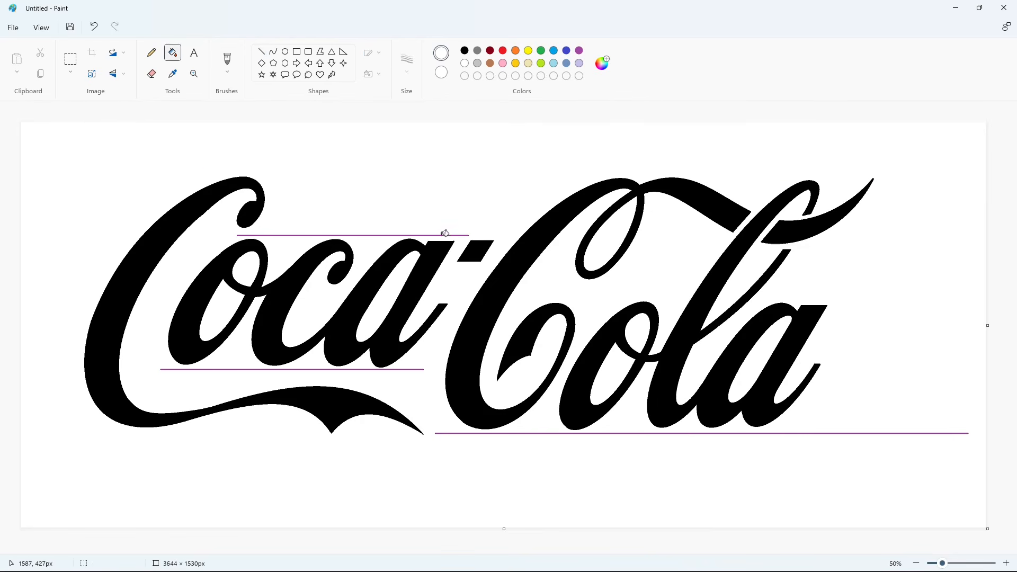
pyautogui.click(442, 235)
pyautogui.click(421, 369)
pyautogui.click(460, 433)
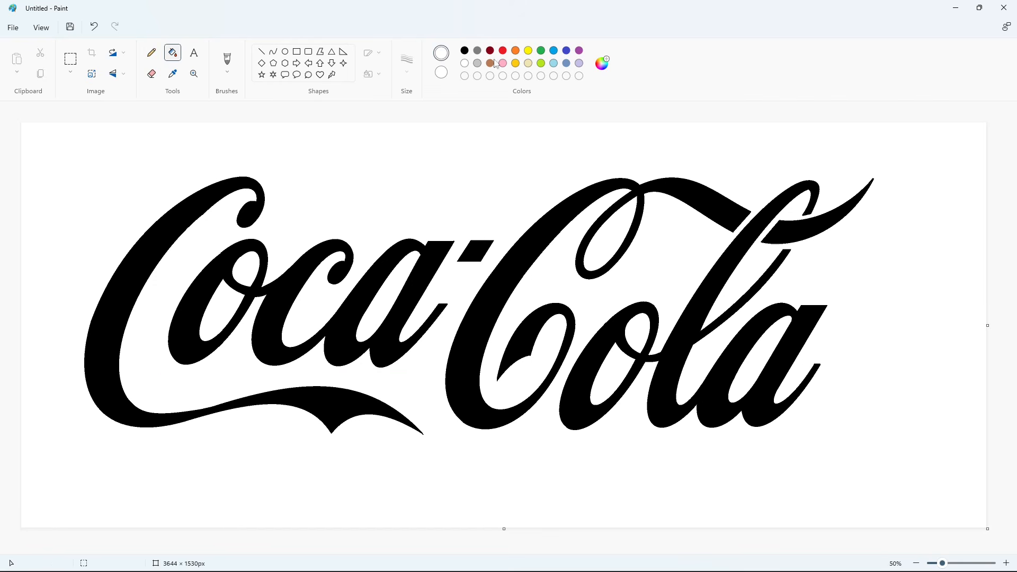
# Recolour the entire Coca-Cola lettering, hyphen and ribbon tail red with the Fill tool
pyautogui.click(505, 53)
pyautogui.click(164, 228)
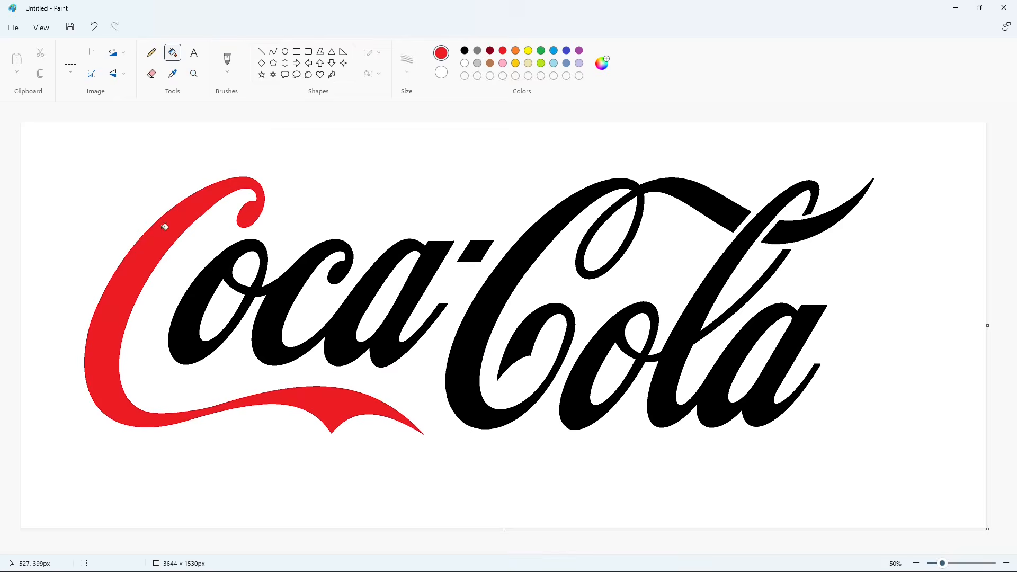
pyautogui.click(235, 298)
pyautogui.click(474, 252)
pyautogui.click(495, 278)
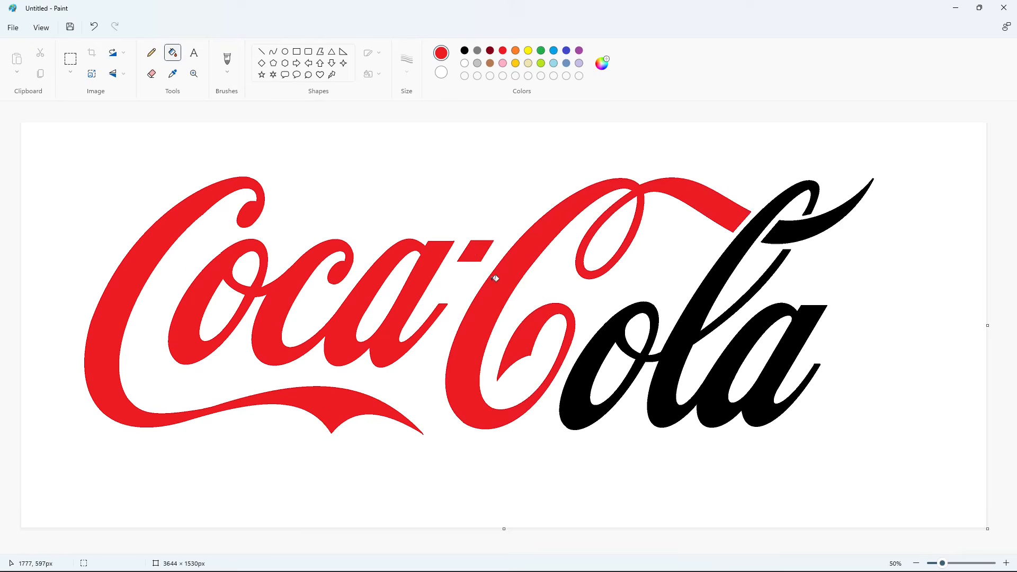
pyautogui.click(605, 329)
pyautogui.click(791, 234)
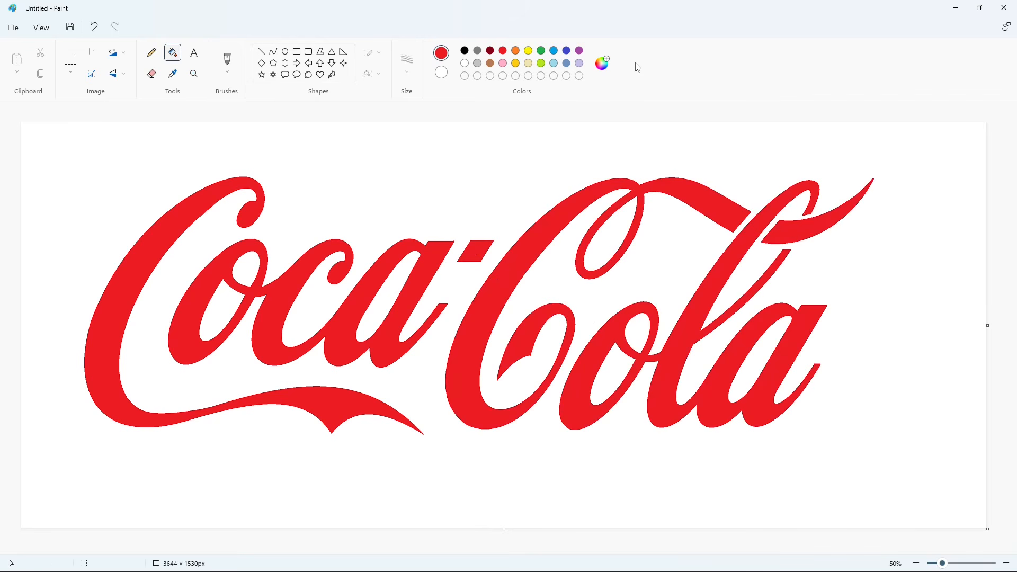